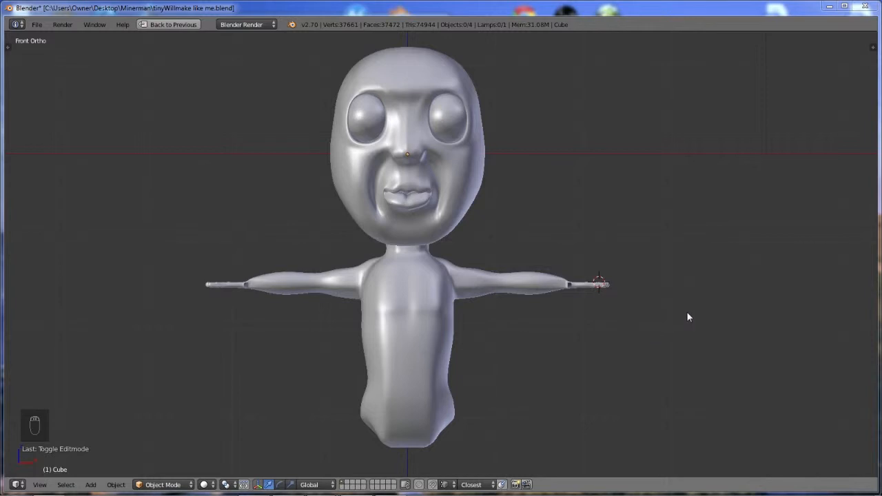
Enter Edit Mode on the character mesh and frame its hand in the top orthographic view.
middle_drag(701, 310, 616, 356)
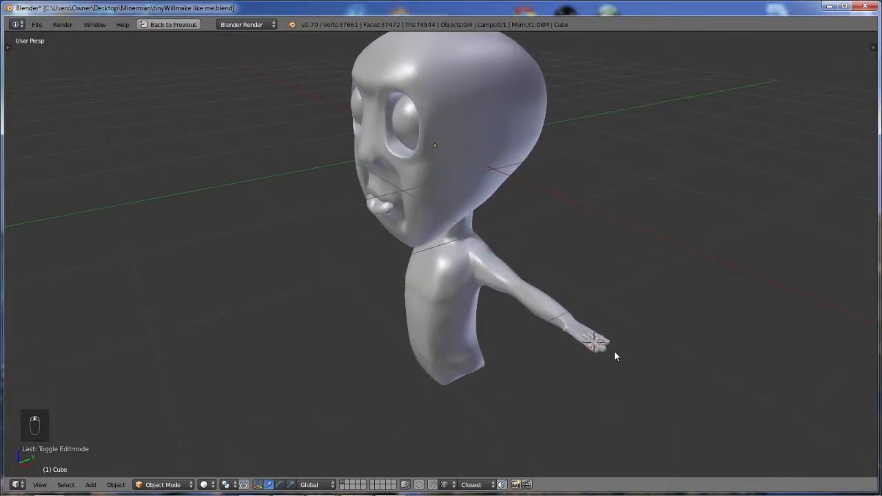
scroll(615, 351, up, 3)
key(Tab)
shift+middle_drag(736, 396, 636, 392)
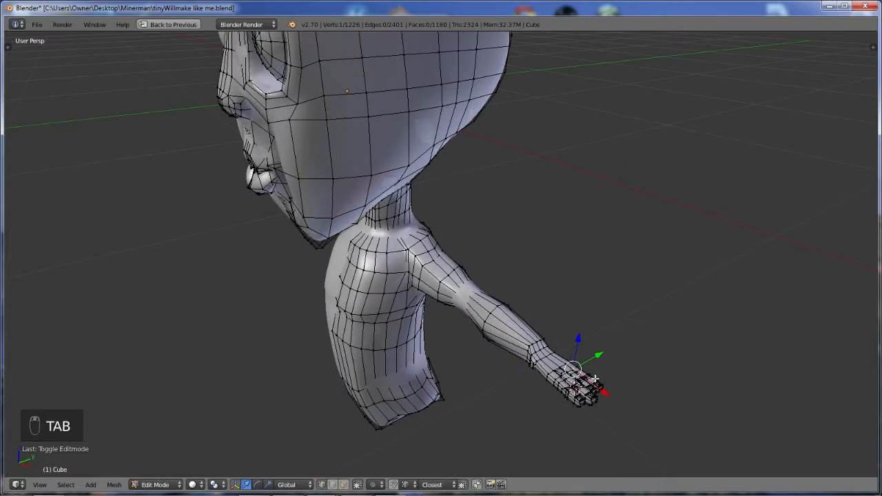
key(KP_Decimal)
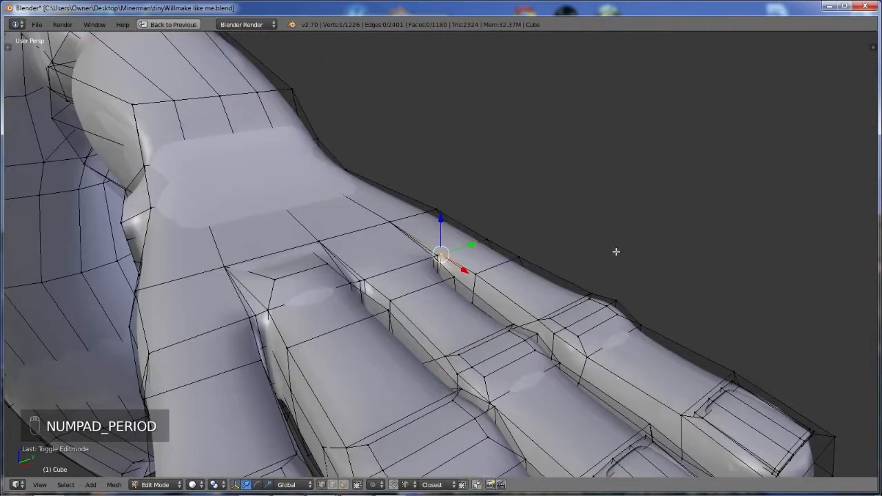
scroll(616, 252, down, 4)
middle_drag(588, 280, 577, 308)
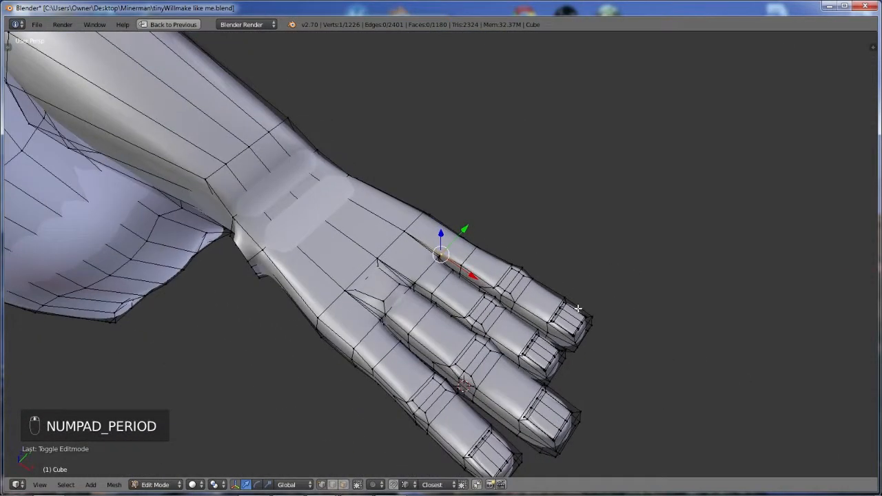
key(KP_7)
scroll(431, 191, up, 2)
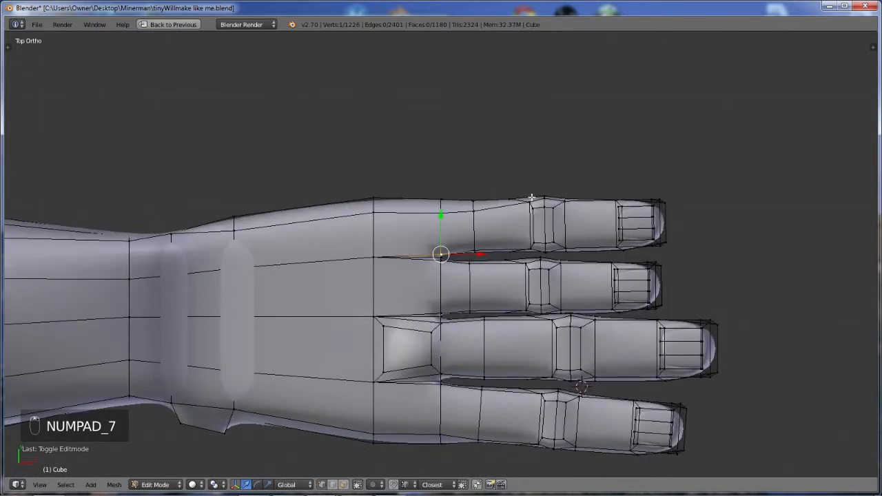
Select all faces of the little finger from its lower segment to the tip, using face select mode and wireframe display.
key(ctrl+Tab)
click(585, 233)
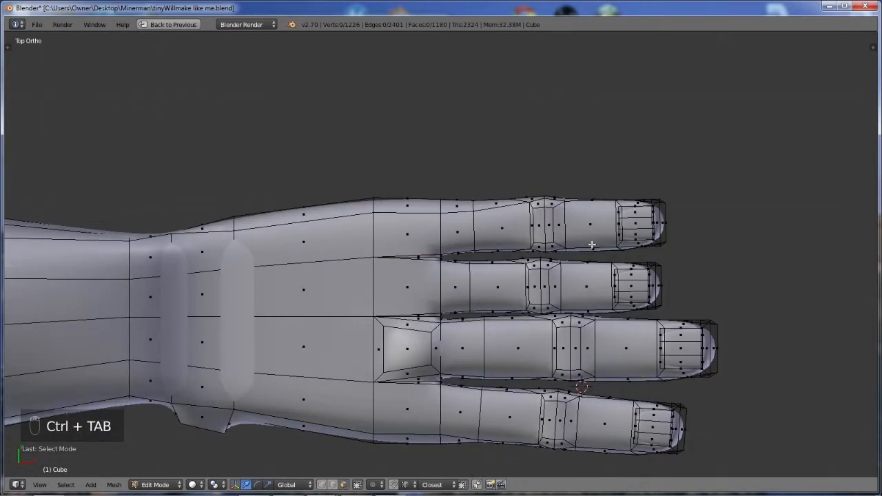
alt+right_click(581, 243)
alt+shift+right_click(502, 246)
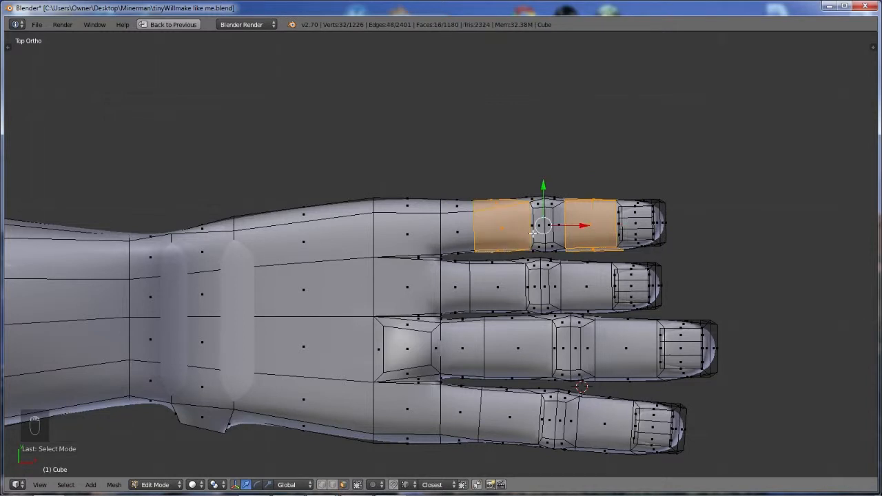
key(z)
key(b)
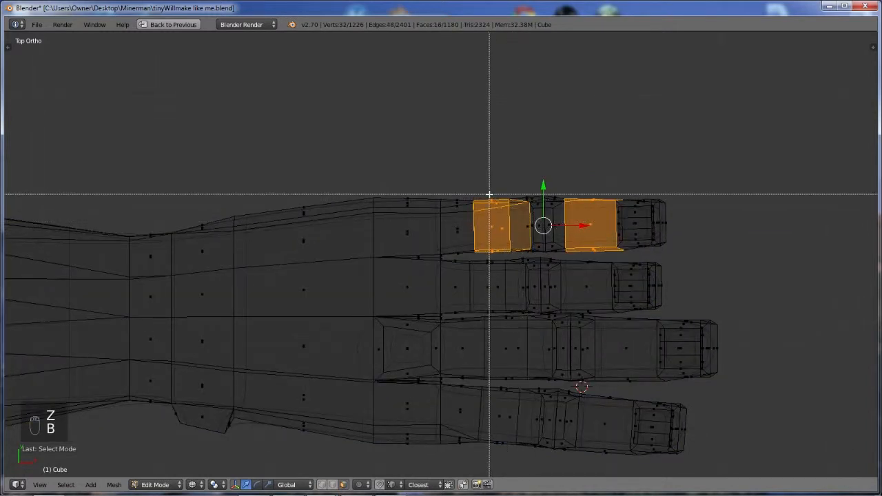
drag(489, 186, 725, 251)
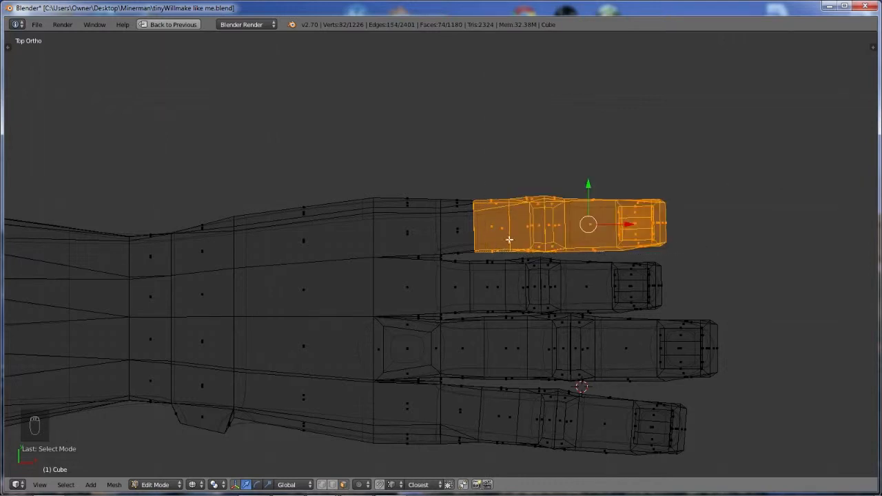
alt+shift+click(461, 199)
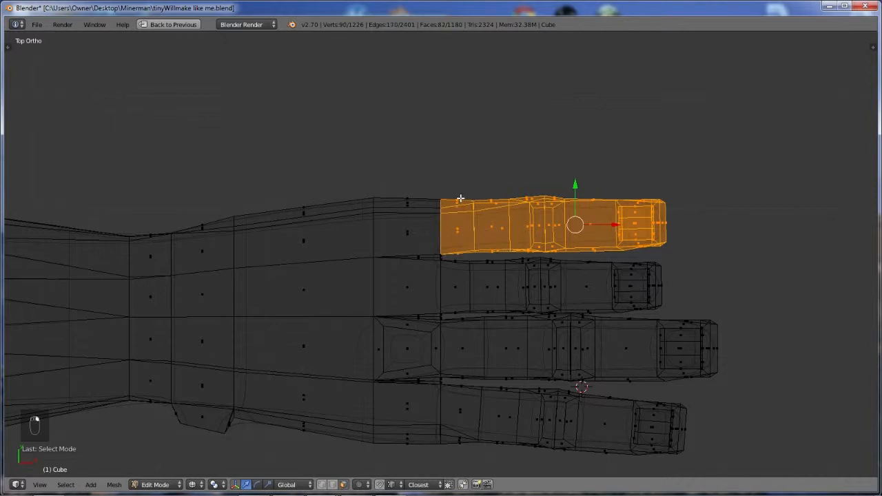
key(s)
right_click(715, 154)
key(ctrl+z)
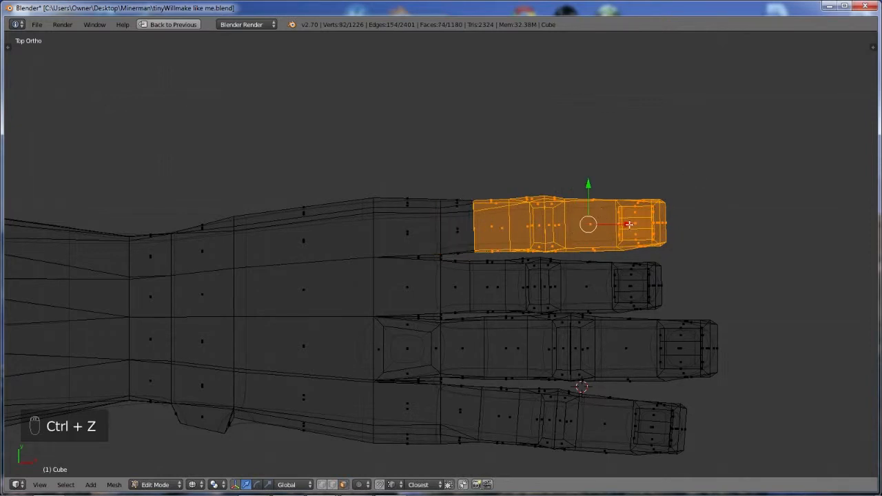
Shorten the little finger by moving it along X toward the palm, and thin it slightly by about 0.002 with Shrink/Fatten.
key(g)
key(x)
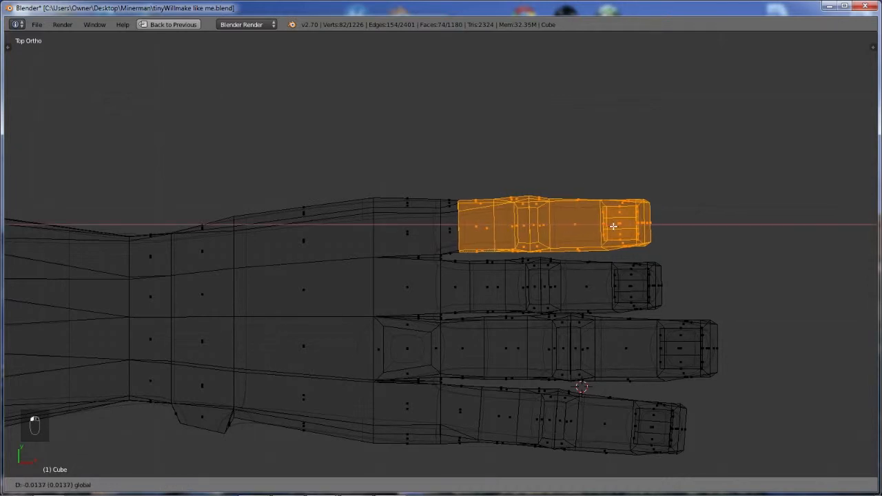
click(610, 228)
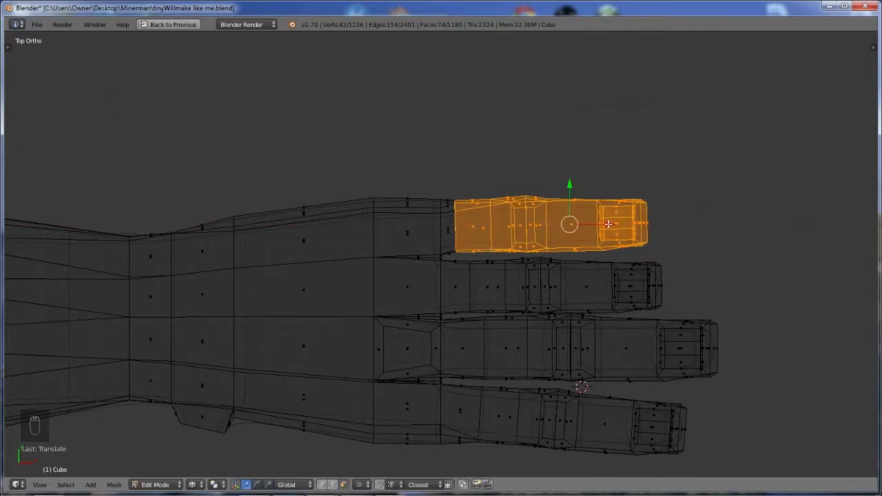
key(alt+s)
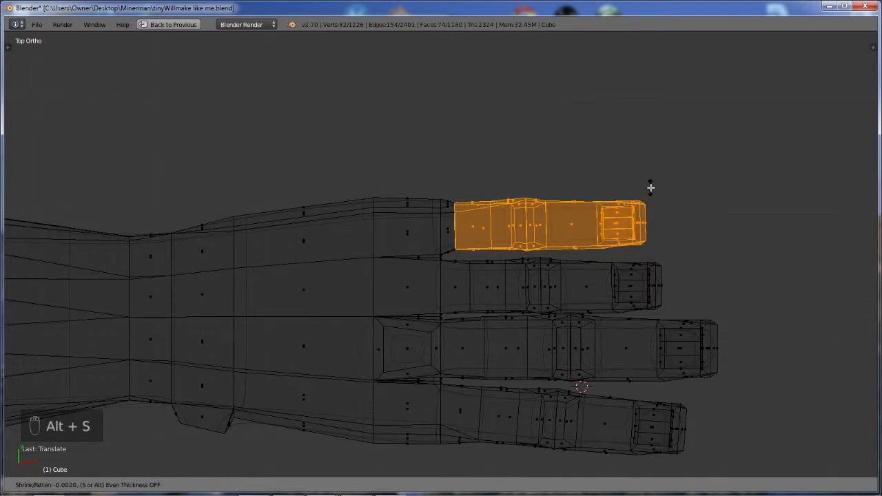
click(650, 188)
drag(609, 222, 584, 222)
Select the edge loop at the base of the little finger and scale it up to about 1.07.
scroll(469, 219, up, 4)
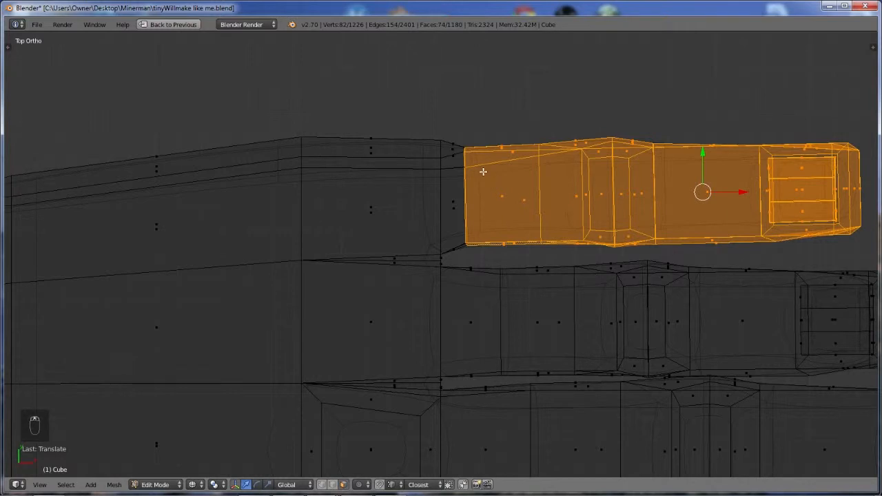
key(ctrl+Tab)
click(467, 141)
alt+right_click(466, 166)
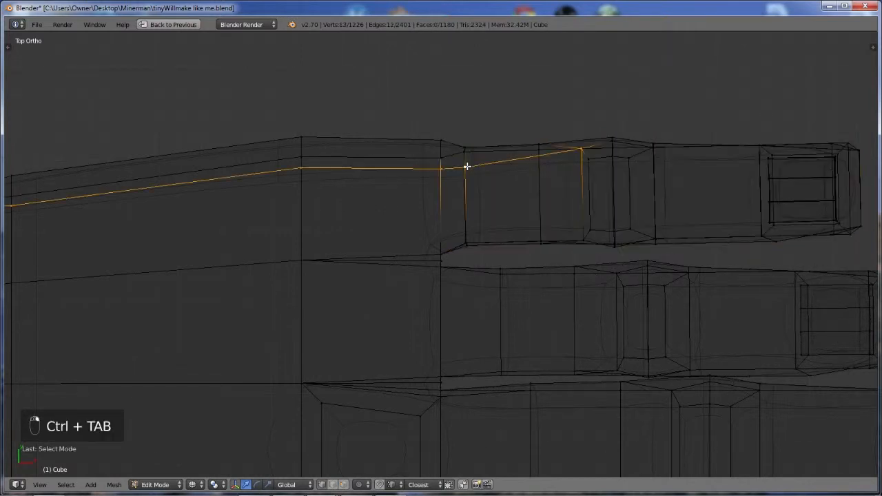
alt+right_click(466, 198)
key(s)
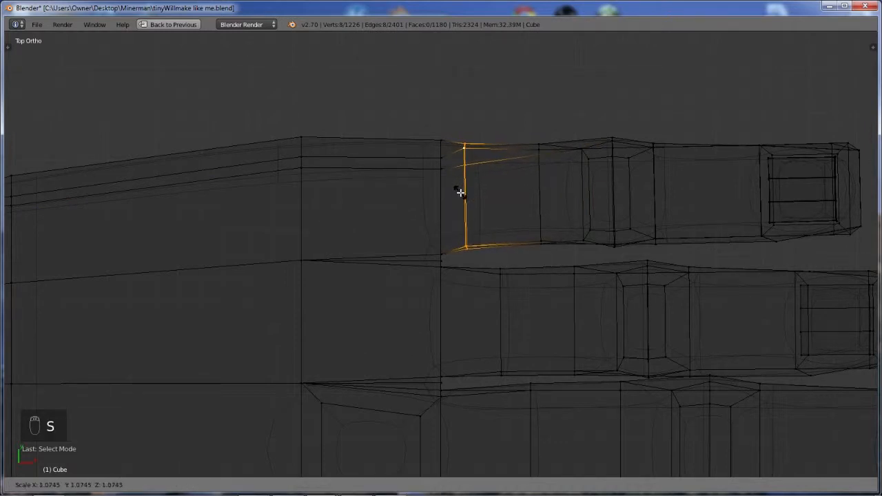
click(460, 191)
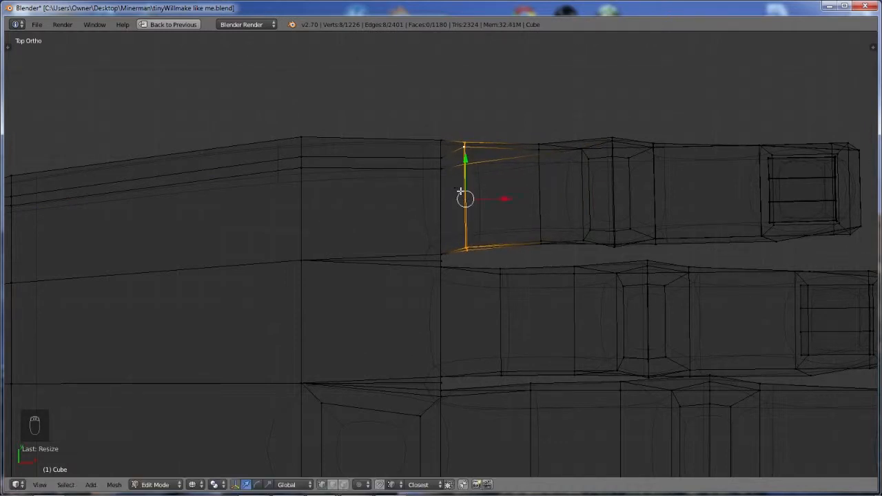
Examine the adjusted little finger and the hand in solid shading, in both Edit Mode and Object Mode.
mouse_move(519, 224)
middle_down()
mouse_move(534, 227)
mouse_move(508, 225)
middle_up()
scroll(507, 225, down, 5)
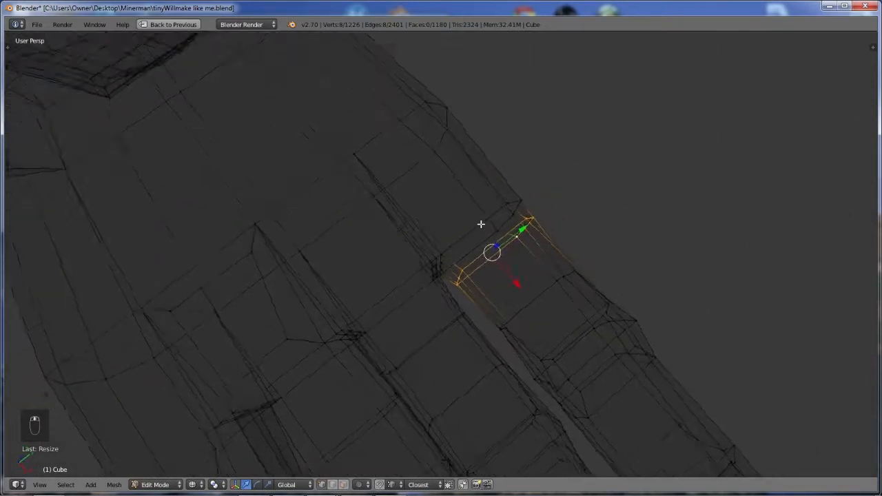
key(z)
key(Tab)
middle_drag(507, 225, 566, 246)
scroll(566, 245, down, 4)
middle_drag(518, 233, 531, 253)
key(Tab)
Select the face loops of the index finger's outer part in face select mode and add the linked fingernail faces.
scroll(553, 267, up, 3)
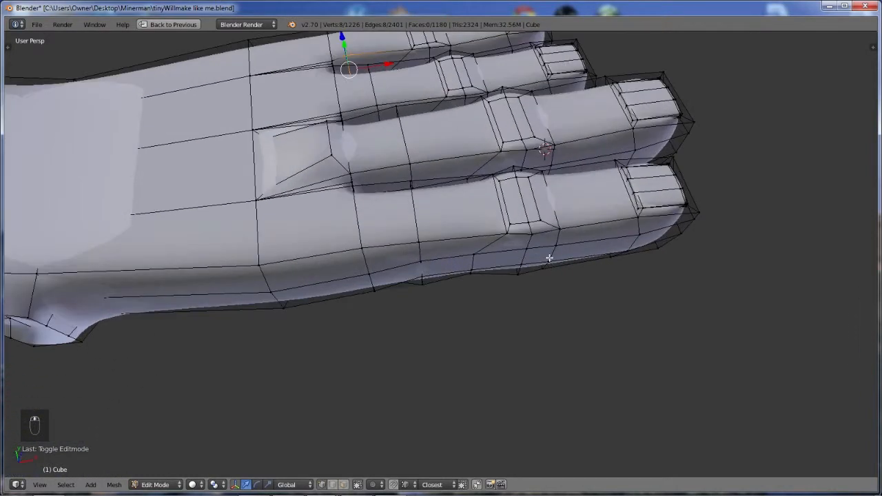
middle_drag(540, 227, 517, 203)
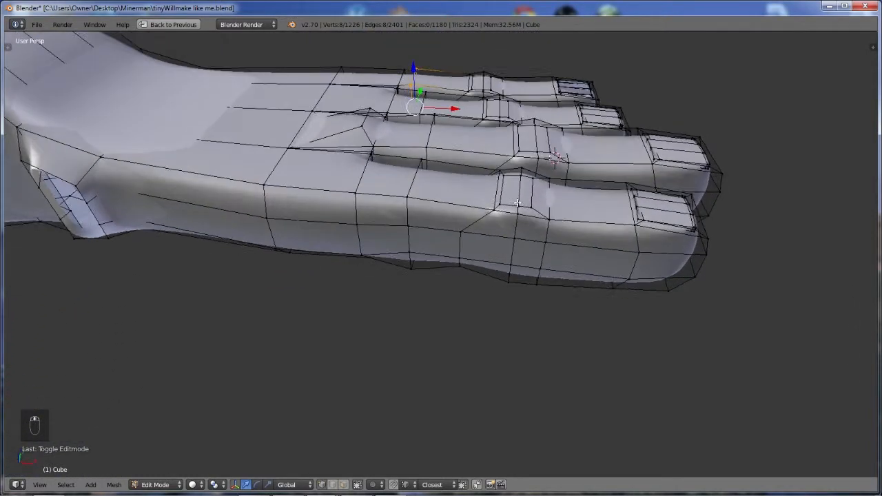
middle_drag(569, 212, 560, 211)
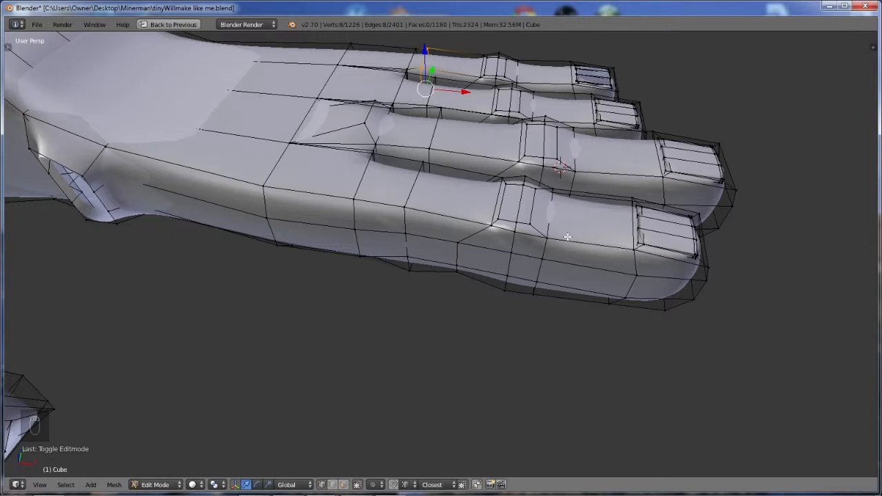
key(ctrl+Tab)
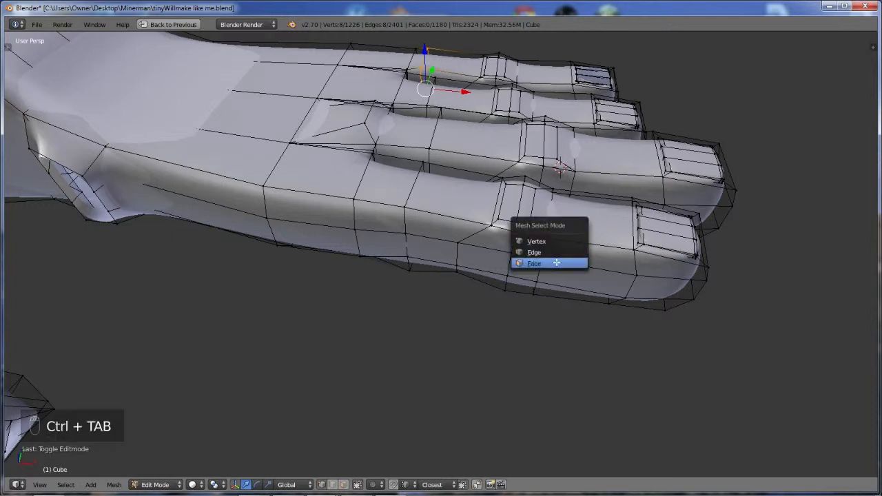
click(559, 258)
alt+right_click(589, 250)
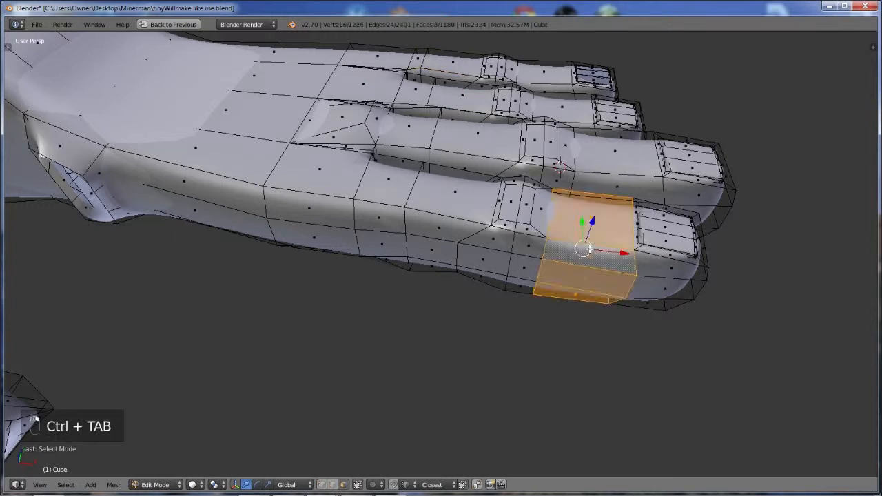
alt+shift+right_click(505, 236)
alt+shift+right_click(527, 238)
alt+shift+right_click(664, 281)
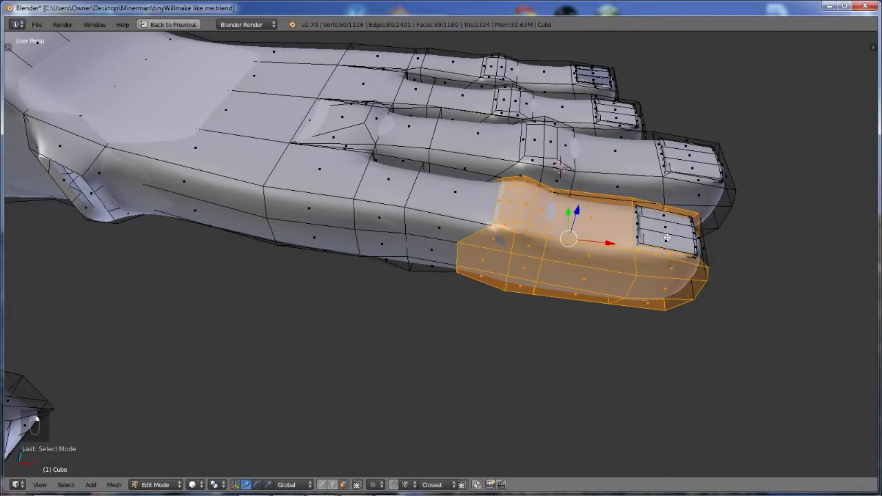
key(l)
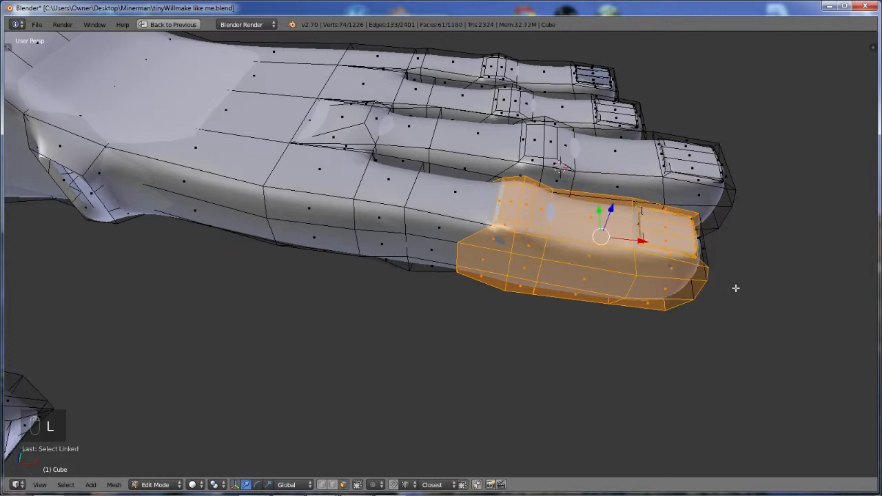
Add the remaining index fingertip faces to the selection with a box selection in the wireframe top view.
key(KP_7)
key(b)
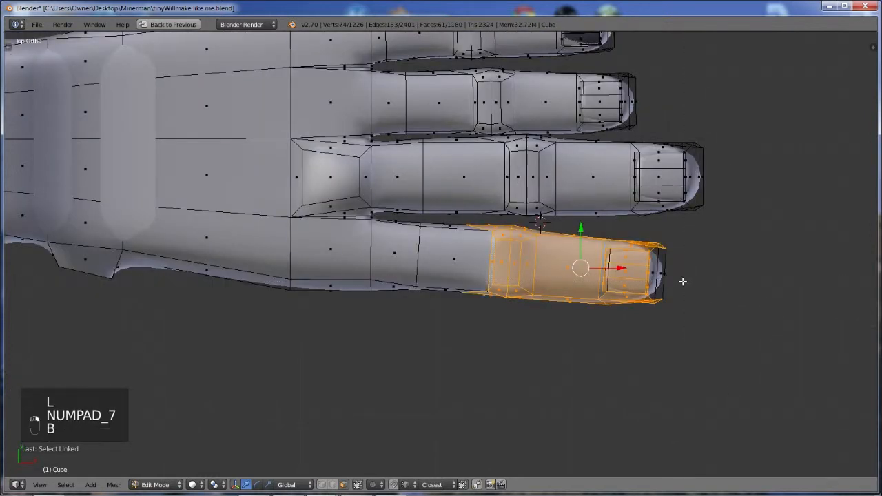
key(z)
key(b)
click(622, 233)
drag(622, 233, 662, 270)
key(b)
drag(574, 230, 687, 320)
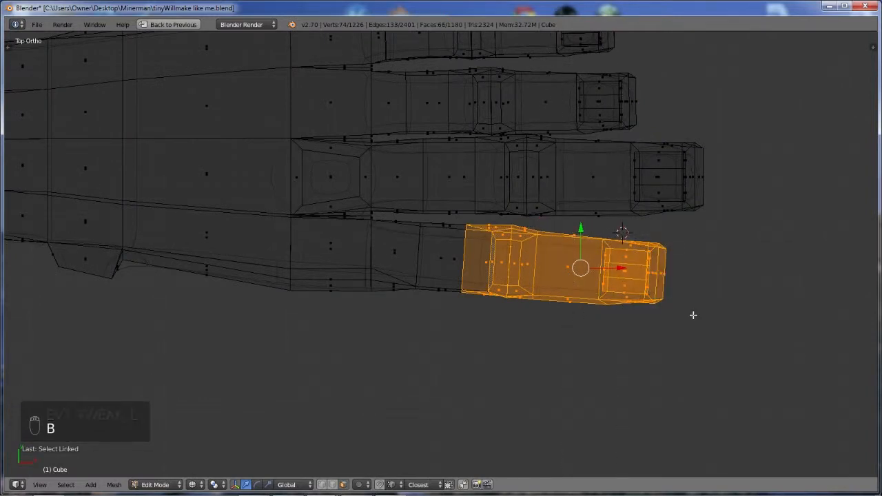
Duplicate the selected finger section about 0.08 along Y away from the hand and rotate the copy 90° in the right view.
key(shift+d)
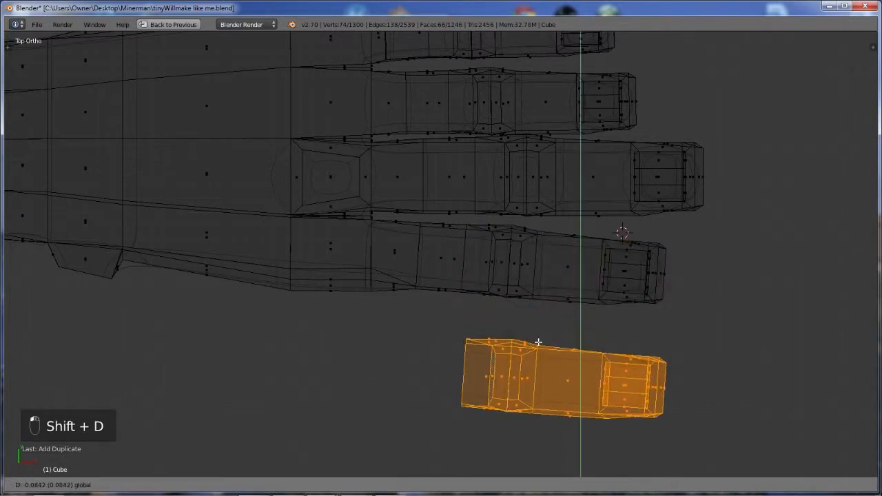
click(548, 341)
key(KP_3)
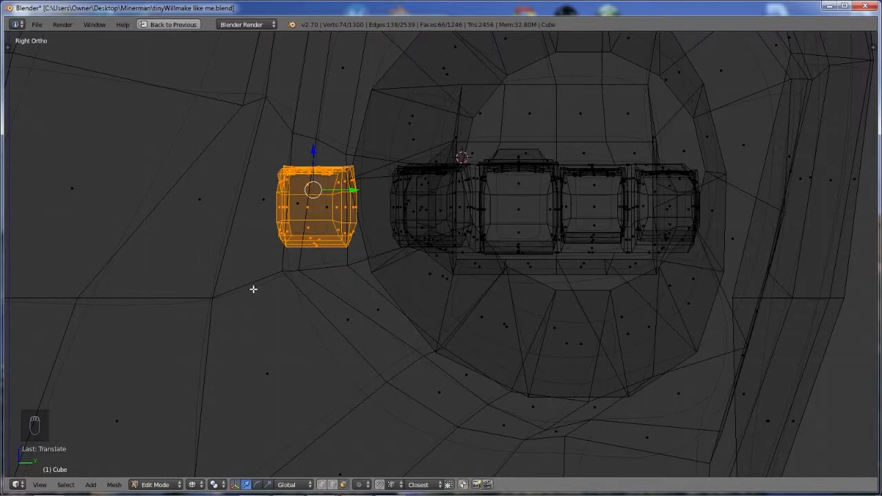
text(r90)
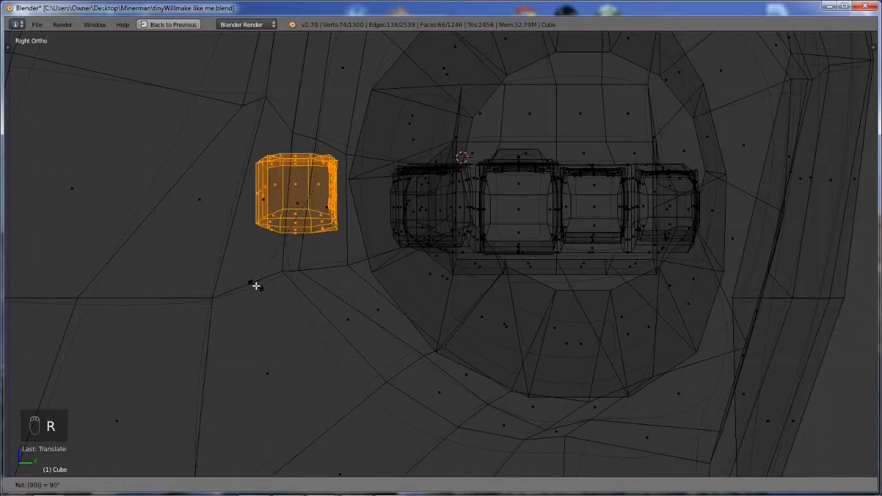
key(Return)
Move the duplicated finger section beside the palm near the wrist and angle it diagonally outward as a thumb in the top view.
middle_drag(255, 285, 397, 251)
key(z)
middle_drag(479, 266, 496, 257)
key(KP_7)
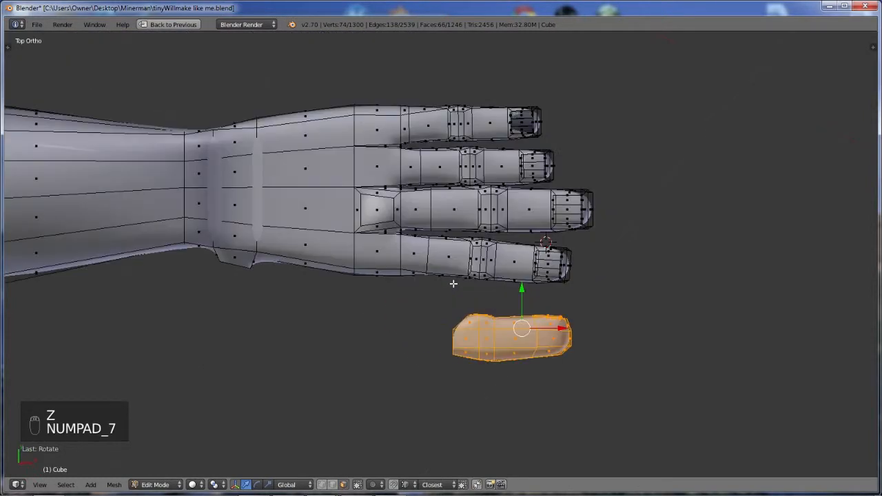
key(g)
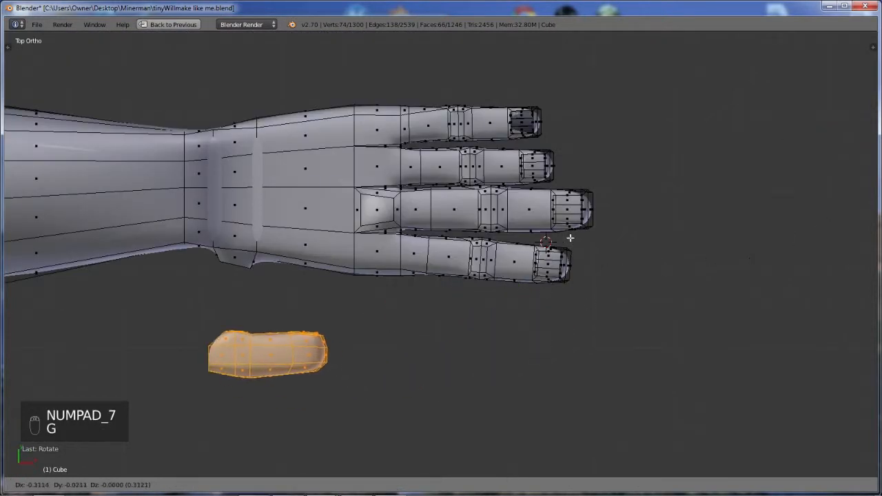
click(576, 209)
key(r)
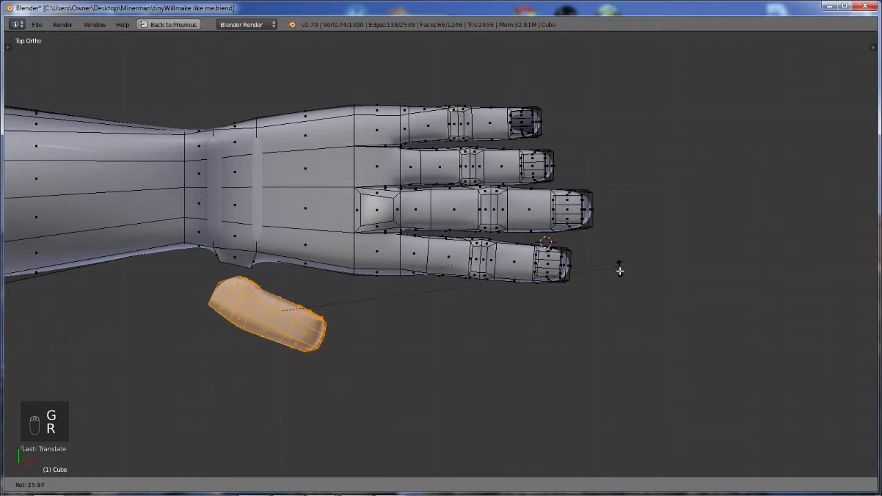
click(607, 187)
key(g)
click(644, 149)
key(r)
click(554, 316)
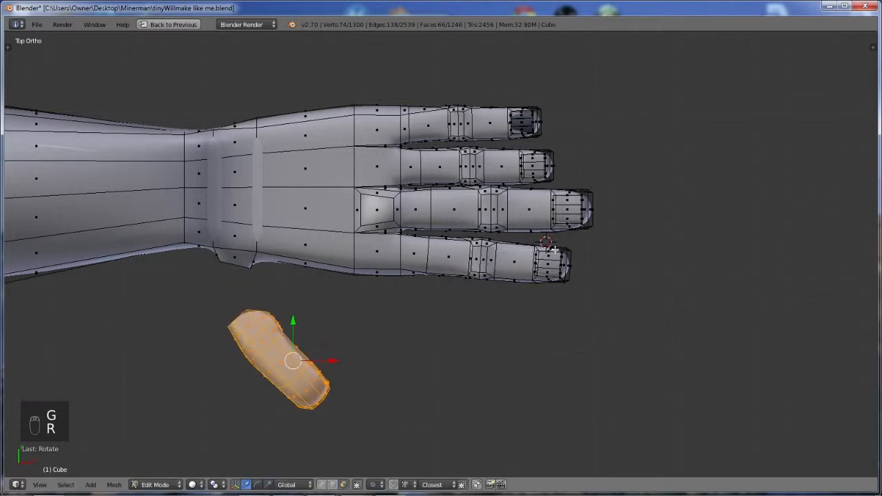
Move the thumb against the palm's edge near the wrist in the top view and tilt its tip downward in the right view.
key(g)
click(580, 289)
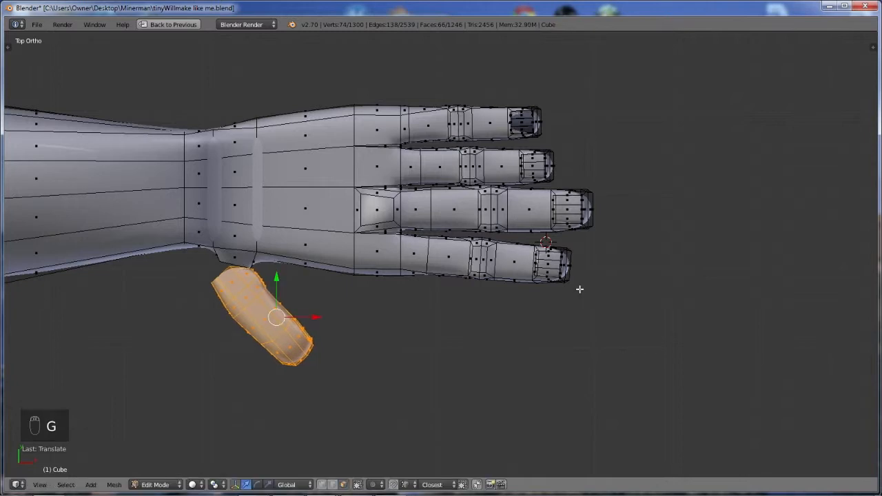
key(KP_1)
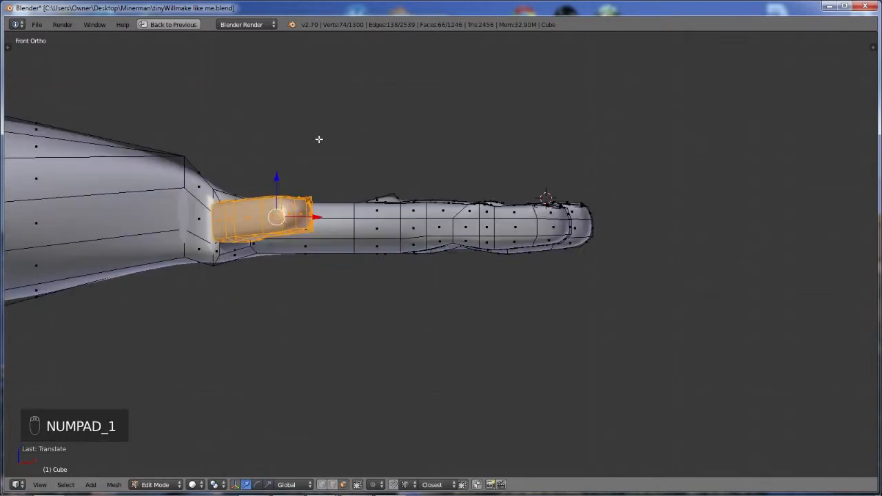
key(KP_3)
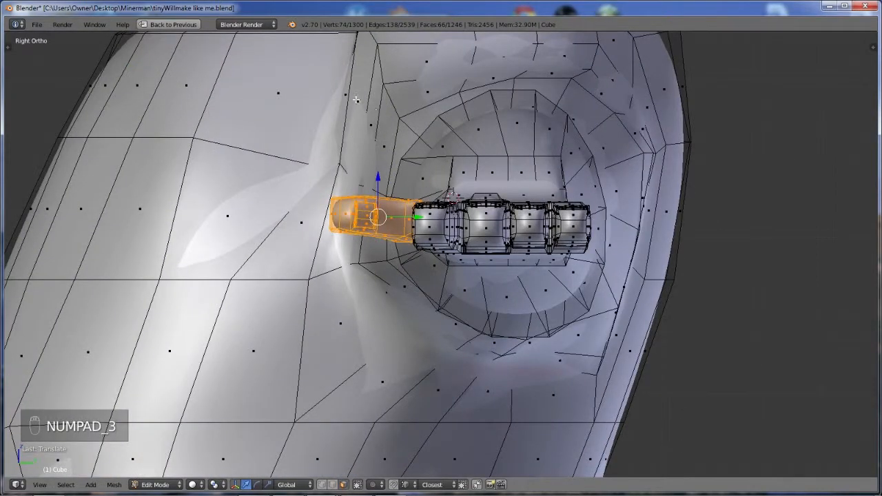
key(r)
click(321, 131)
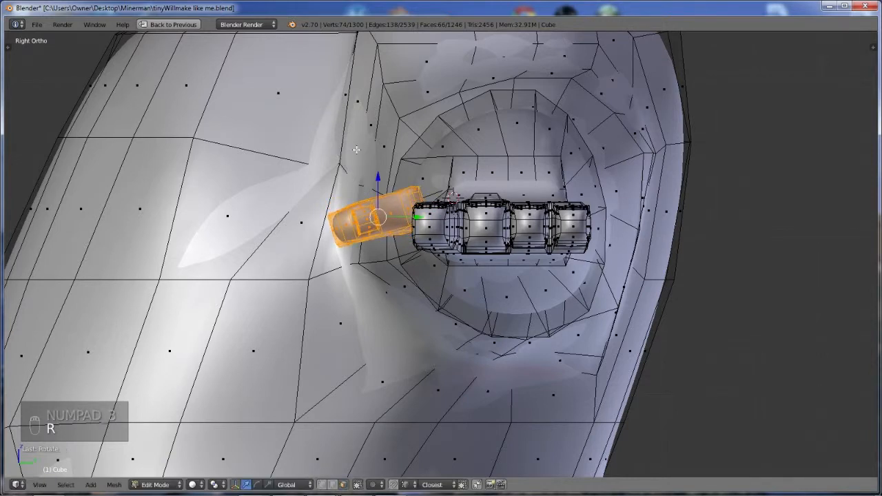
key(r)
click(386, 196)
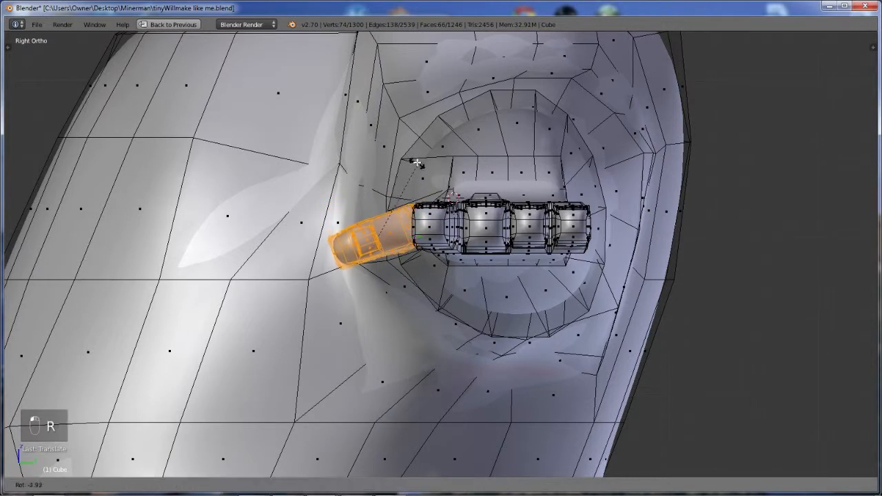
mouse_move(377, 197)
mouse_down()
mouse_move(377, 209)
mouse_move(364, 205)
mouse_up()
Check the thumb's smoothed shape beside the hand in Object Mode from an oblique view.
middle_drag(364, 205, 529, 288)
scroll(311, 154, up, 1)
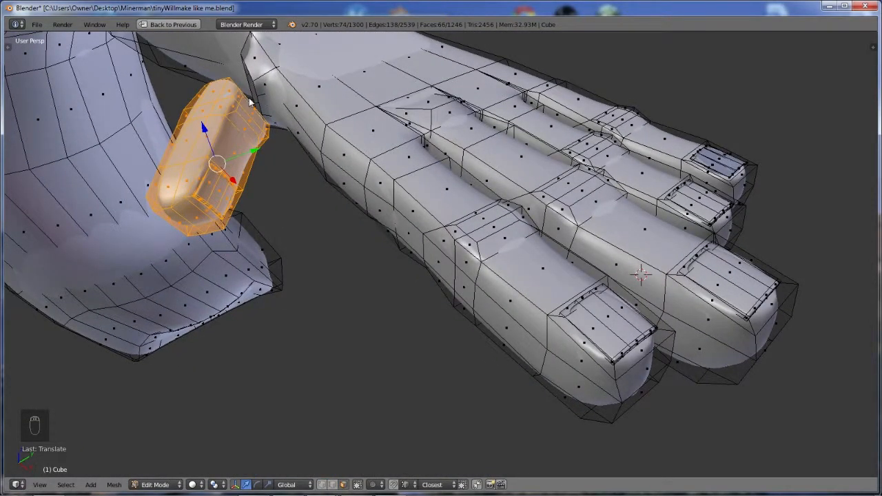
key(Tab)
key(Tab)
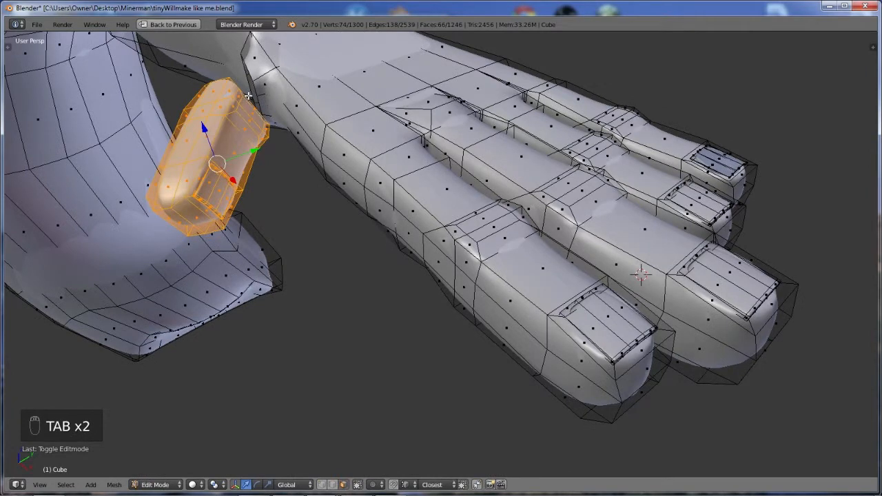
key(Tab)
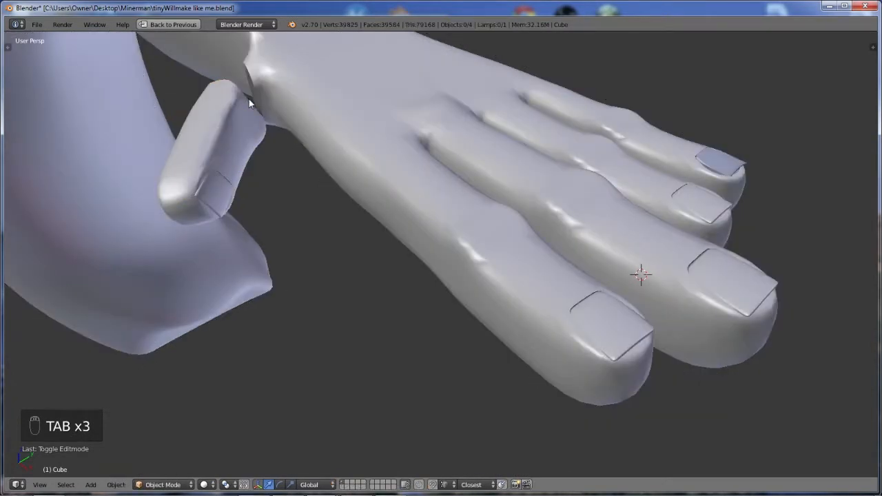
key(Tab)
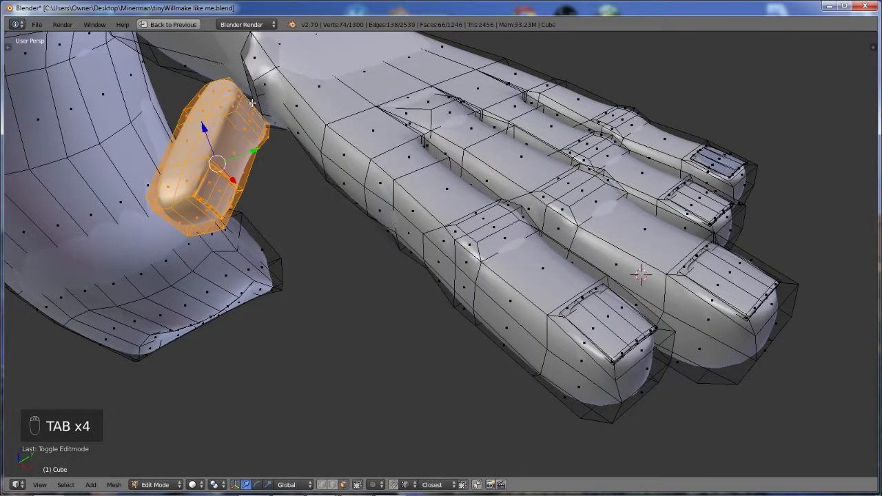
key(KP_3)
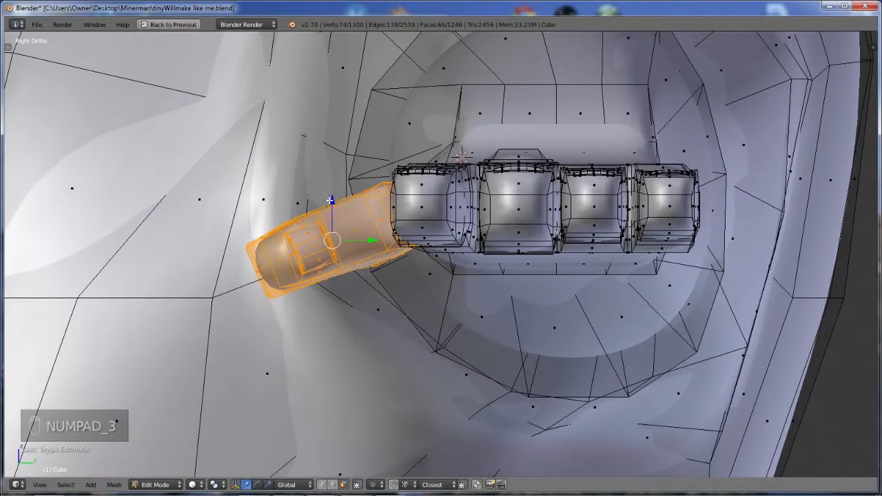
text(r90)
click(330, 200)
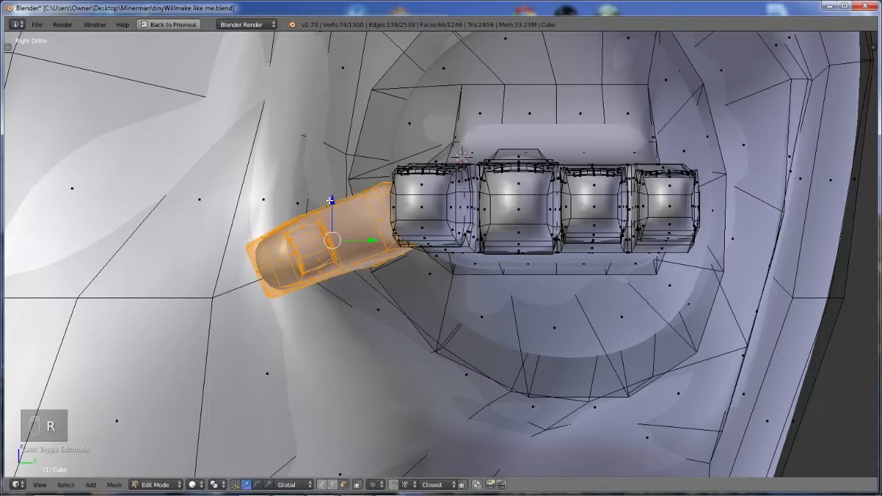
Roll the thumb around its length in a view facing its tip so that the nail faces away from the fingers.
key(KP_1)
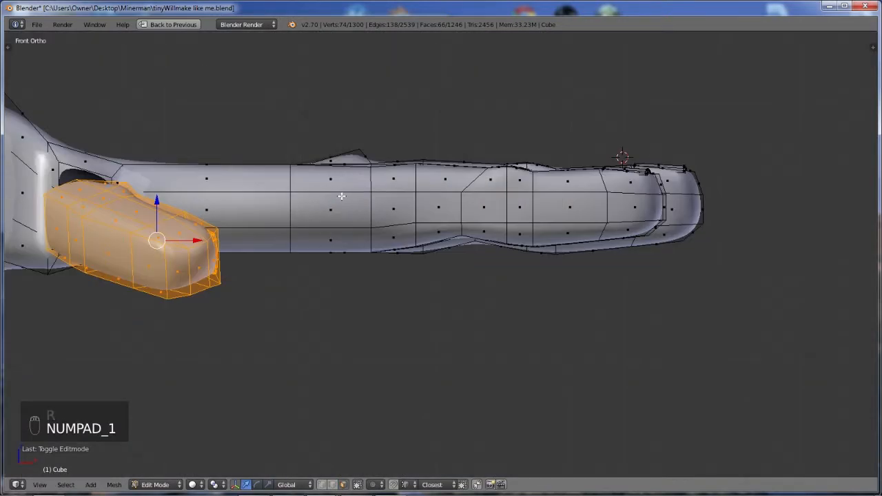
scroll(400, 242, down, 1)
key(KP_6)
key(KP_6)
key(KP_6)
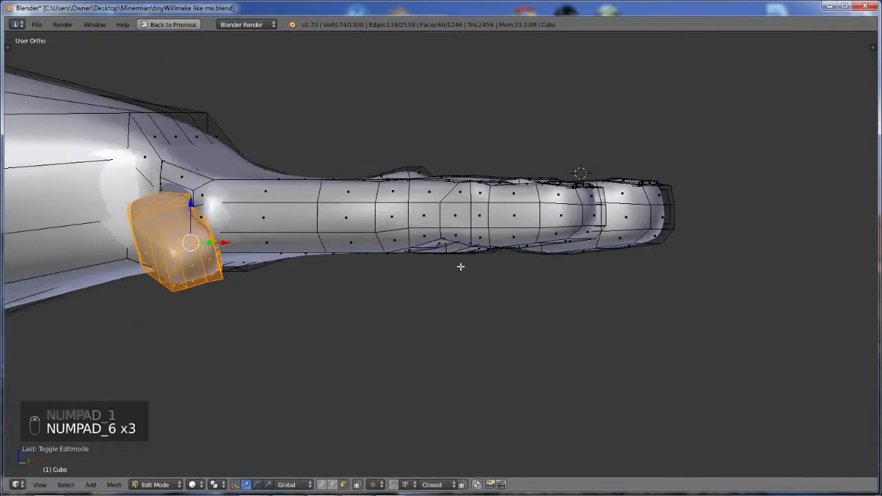
key(KP_6)
key(r)
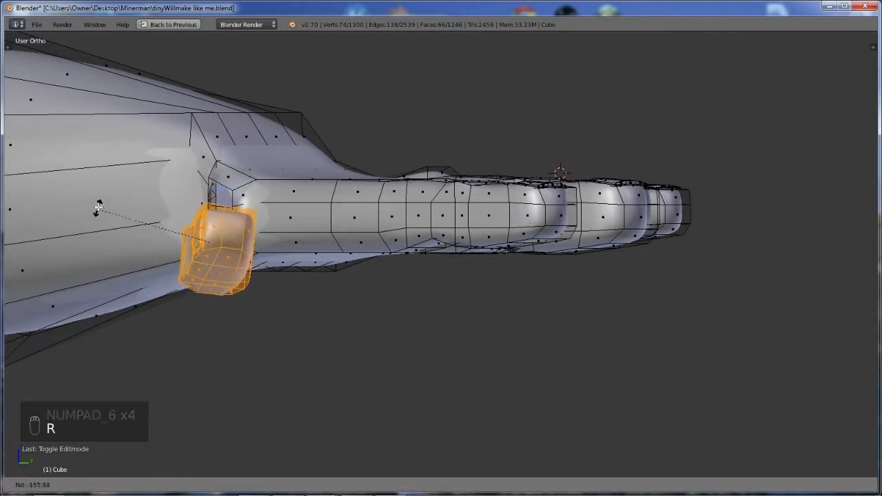
click(117, 228)
key(r)
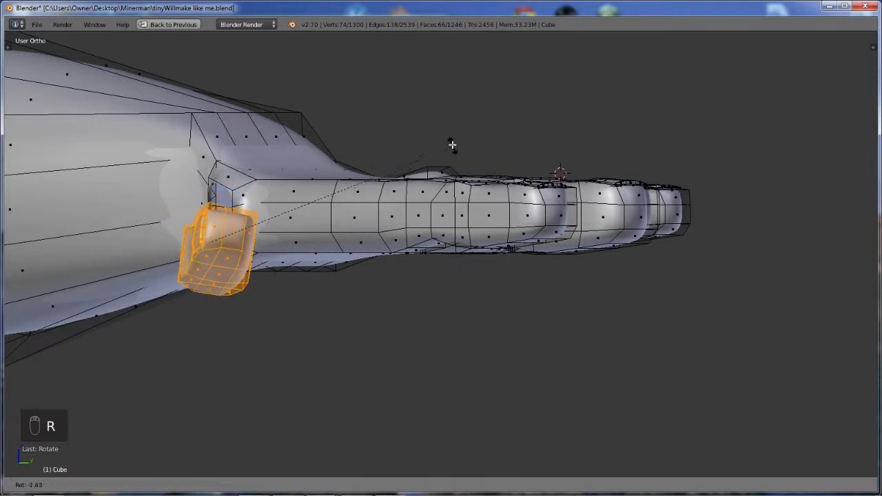
click(453, 136)
Tilt the thumb in the right view so its tip points slightly downward and line its base up with the palm.
key(KP_3)
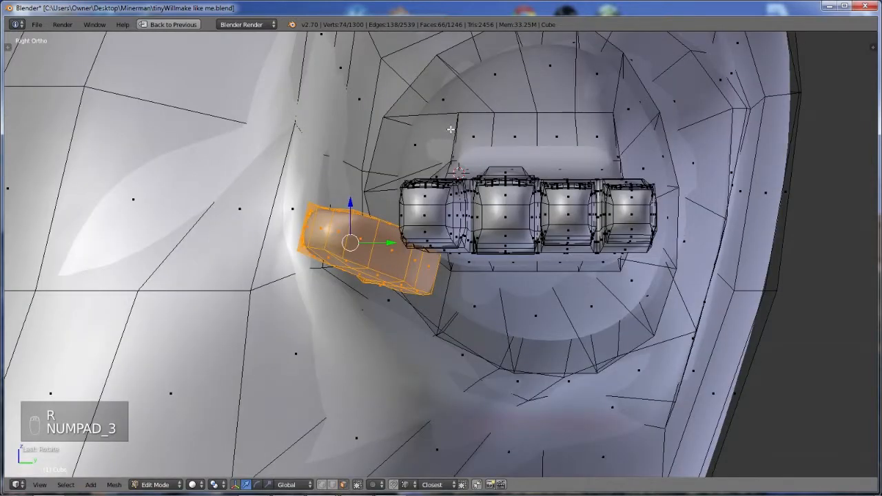
key(r)
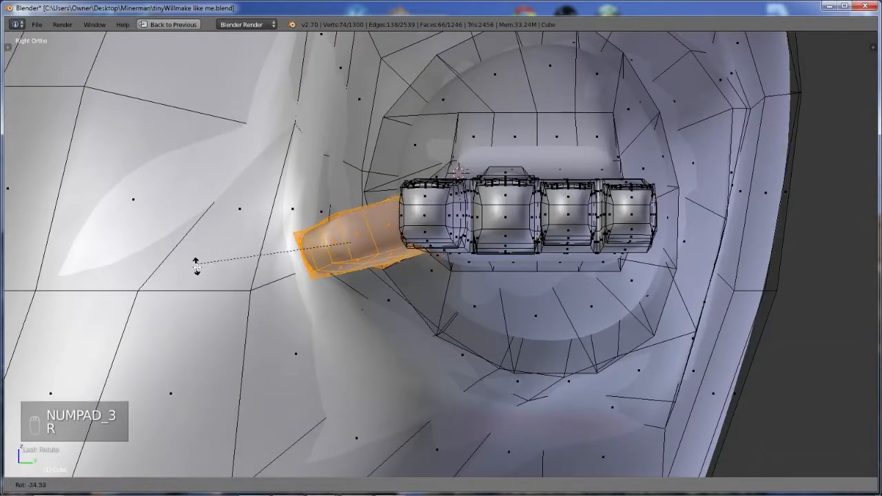
click(197, 264)
right_drag(299, 267, 299, 257)
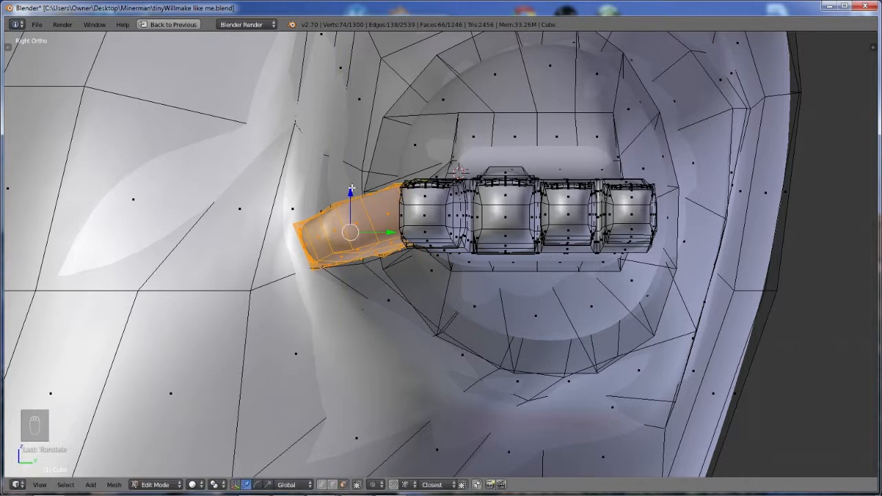
drag(352, 188, 353, 205)
key(z)
key(r)
click(464, 192)
drag(381, 244, 399, 248)
middle_drag(449, 199, 473, 230)
Shift the thumb toward the wrist and away from the palm in the top view and rotate it to point further outward.
key(KP_7)
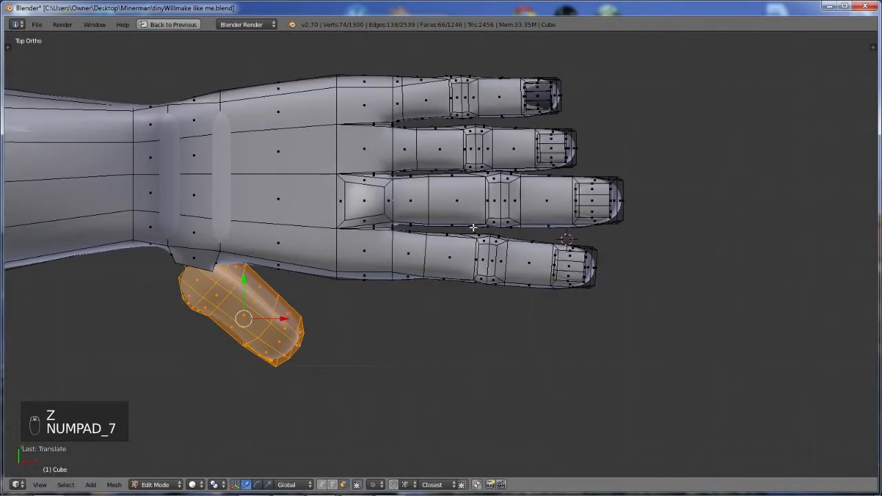
drag(287, 319, 268, 319)
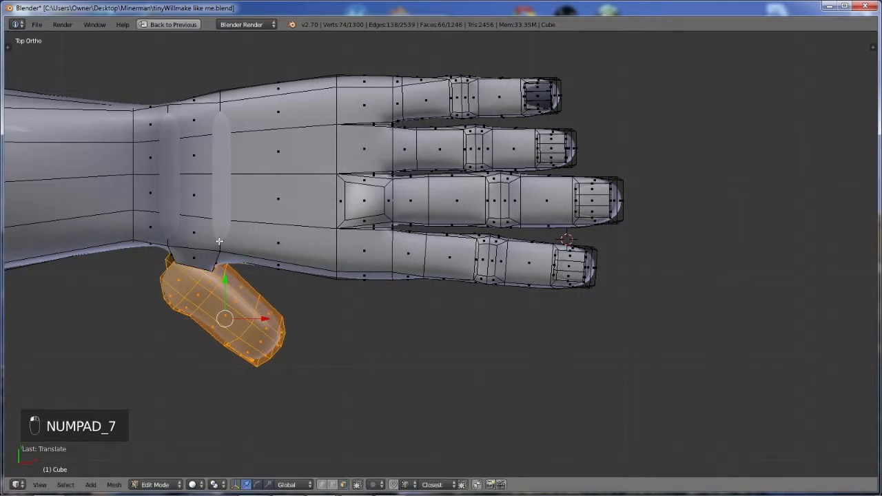
key(r)
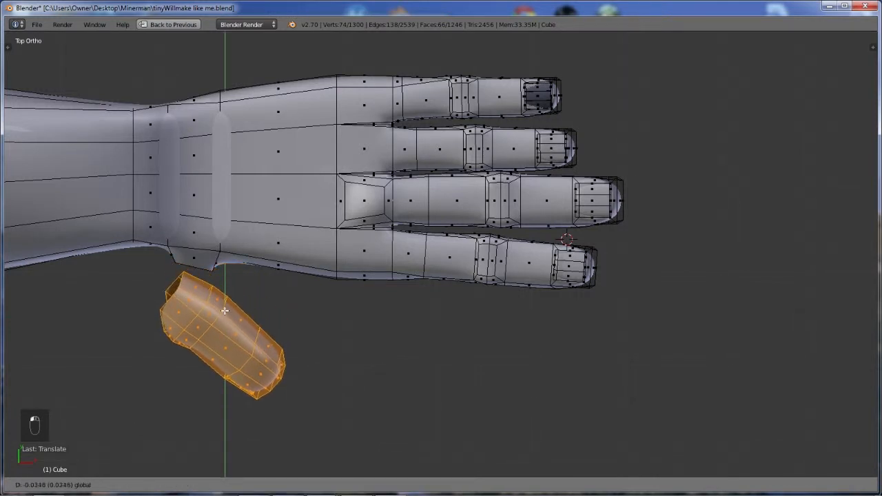
click(313, 250)
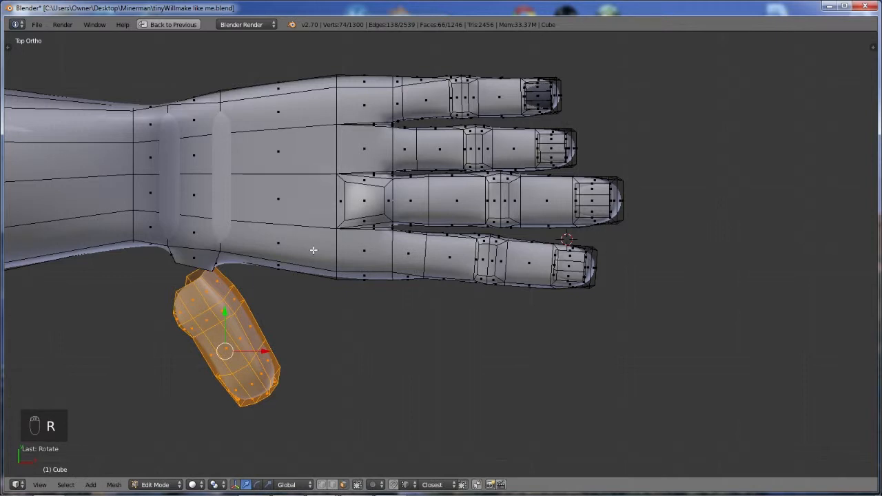
Clear the selection and switch to edge select mode with the thumb's open base and the wrist hole in view.
key(KP_1)
middle_drag(323, 193, 380, 206)
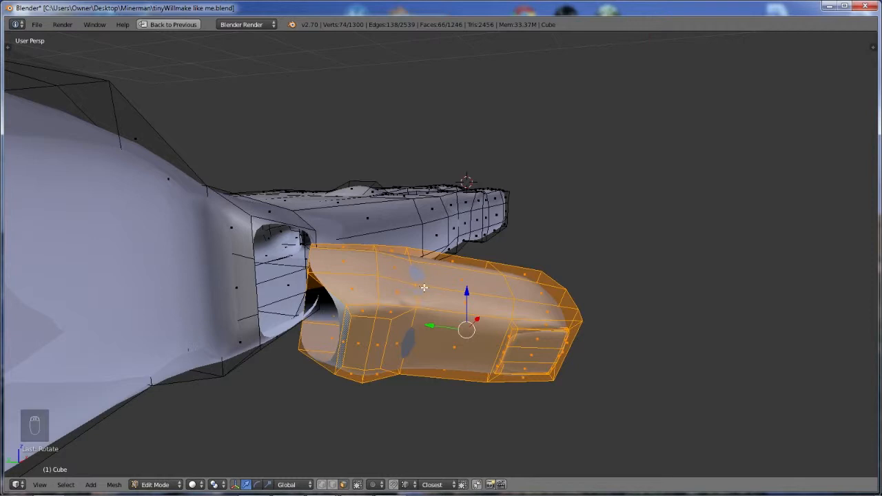
middle_drag(406, 285, 379, 318)
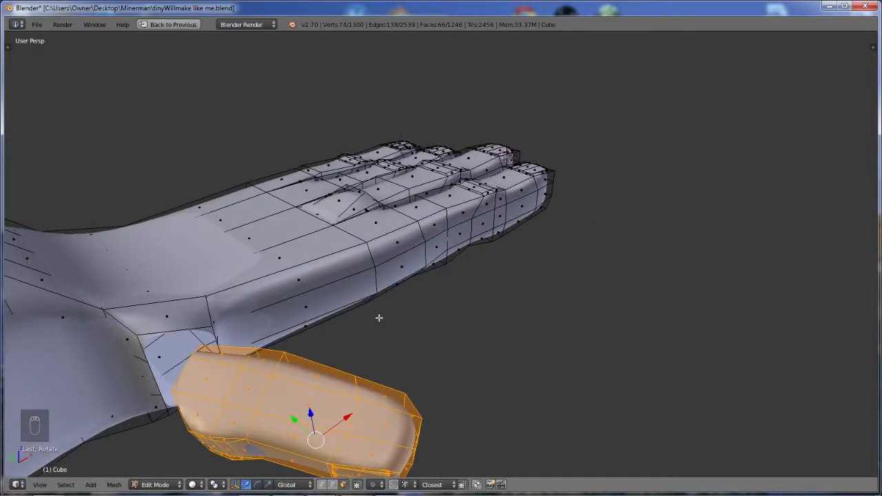
middle_drag(402, 305, 445, 296)
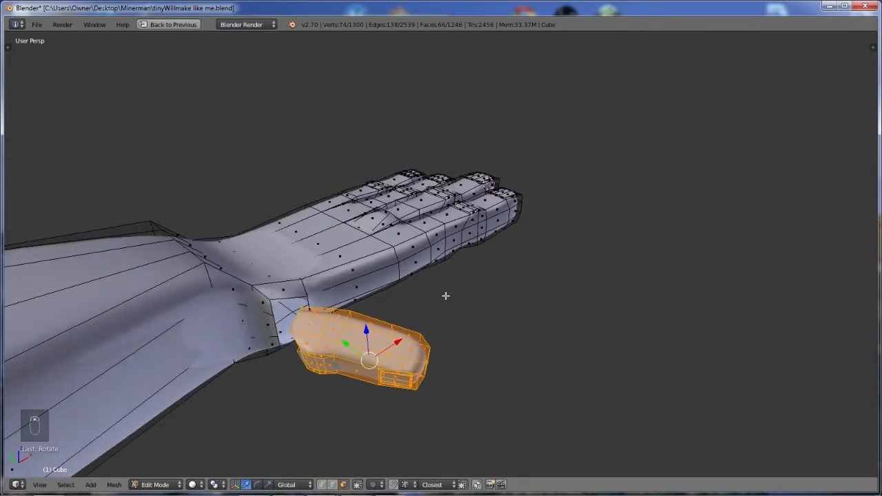
middle_drag(519, 296, 528, 274)
scroll(386, 302, up, 3)
scroll(334, 303, up, 2)
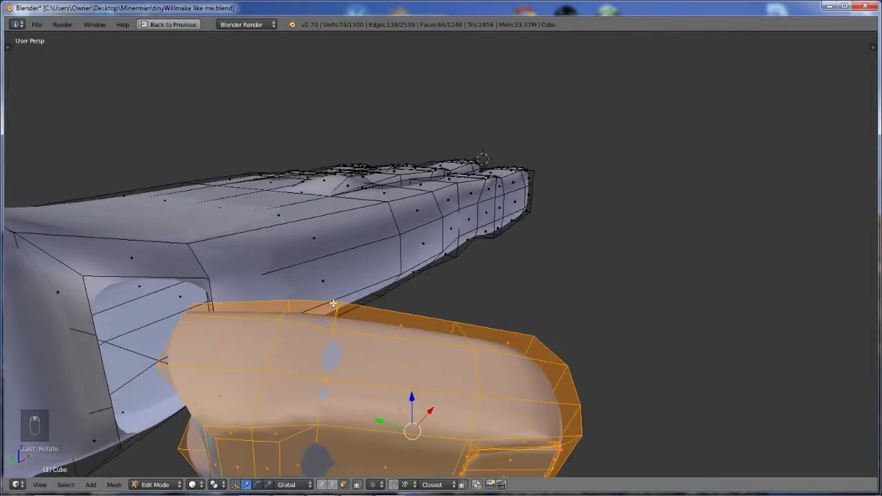
key(a)
key(ctrl+Tab)
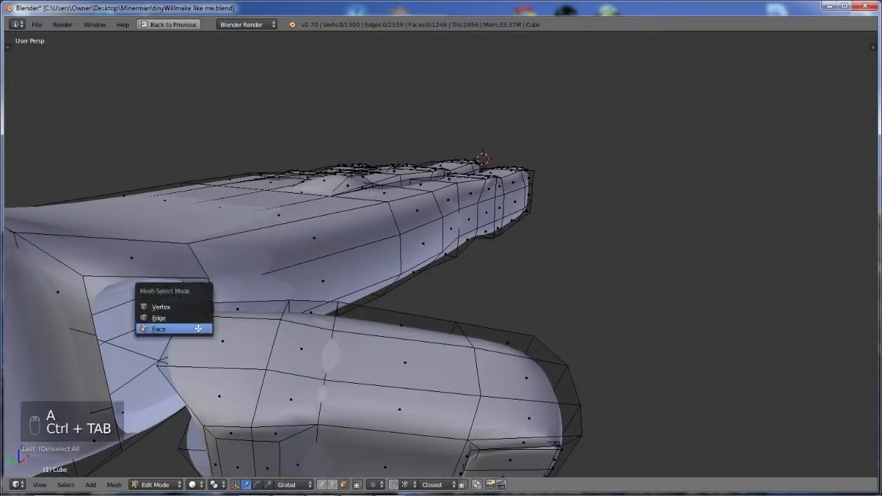
click(181, 316)
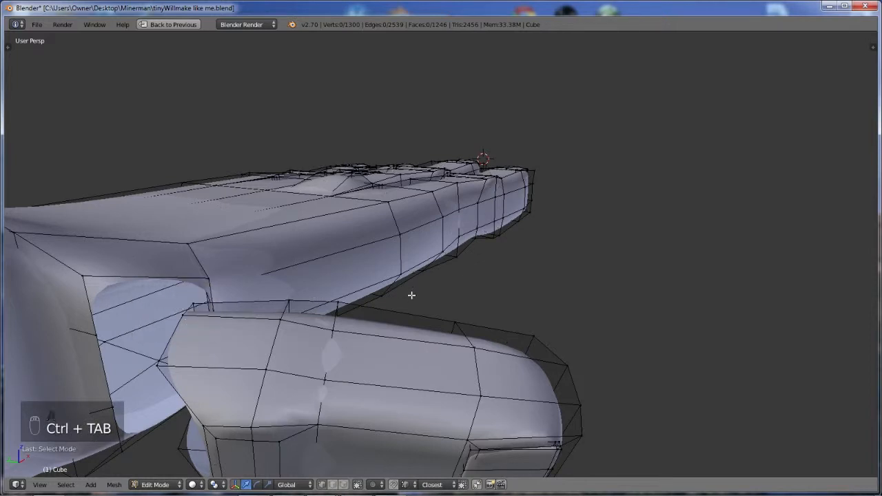
Select the open edge loop at the thumb's base and extrude it toward the hole in the wrist.
key(l)
middle_drag(415, 299, 543, 310)
scroll(285, 314, up, 2)
key(a)
middle_drag(325, 305, 307, 389)
right_click(340, 361)
right_click(306, 391)
alt+right_click(307, 390)
key(e)
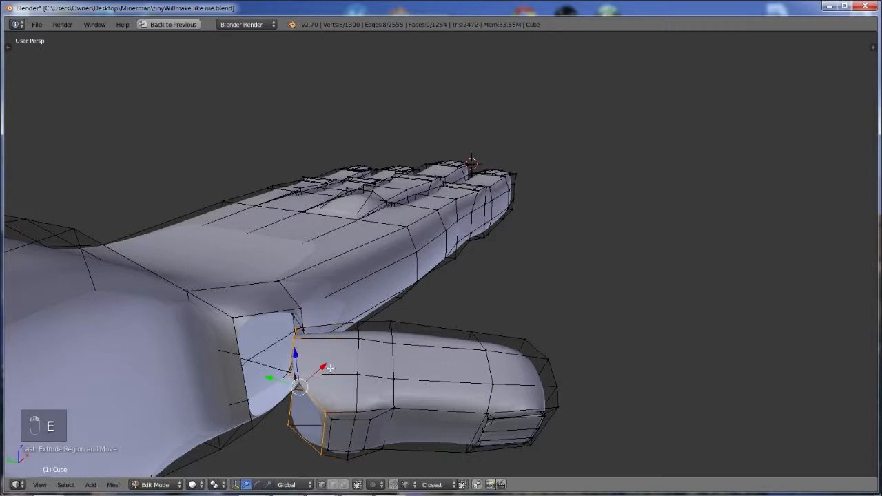
click(234, 375)
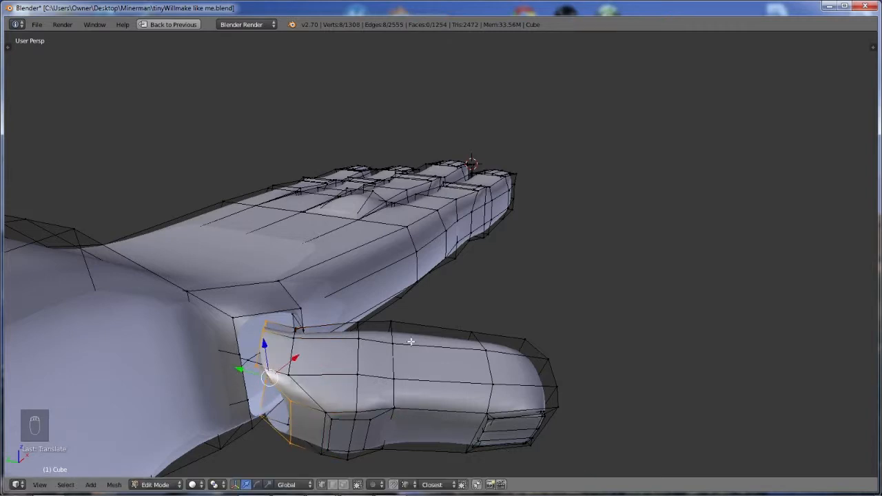
key(s)
key(z)
key(z)
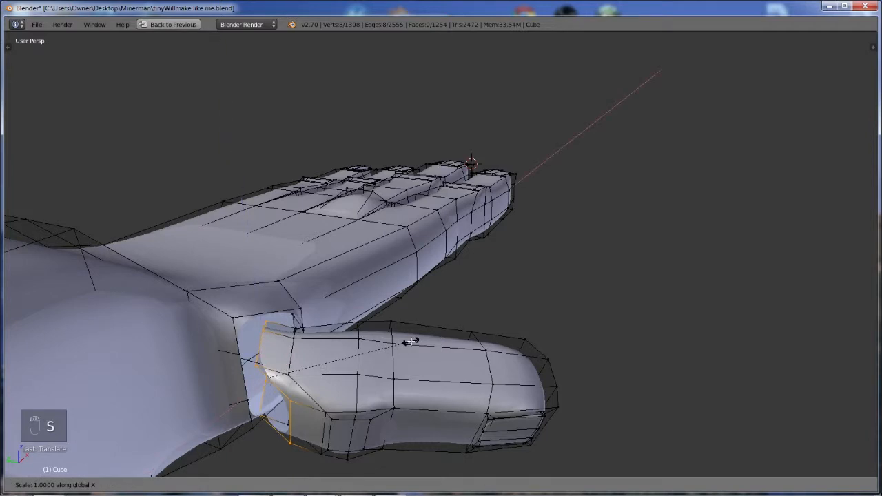
key(s)
key(z)
key(0)
key(Escape)
key(s)
key(x)
key(0)
Flatten the extruded edge loop at the thumb's base by scaling it to 0 along Y.
key(s)
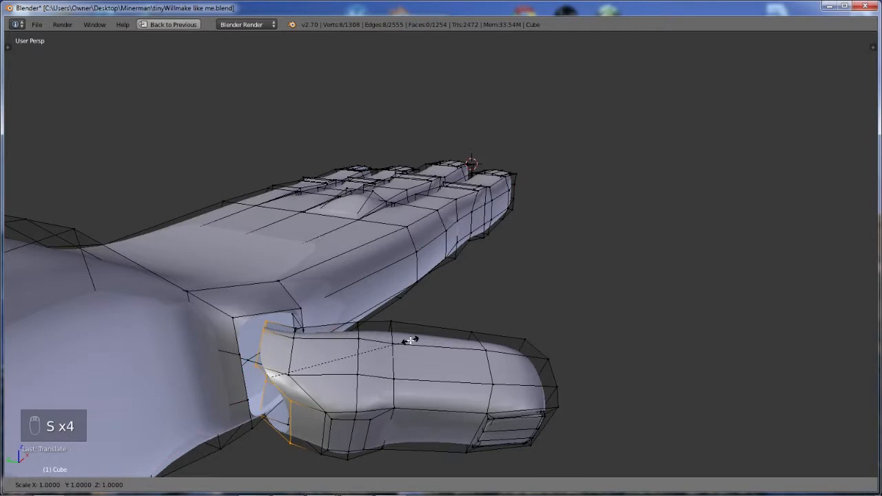
key(y)
key(0)
click(410, 340)
Flatten the second edge loop near the thumb's base by scaling it to 0 along Y.
middle_drag(410, 340, 335, 327)
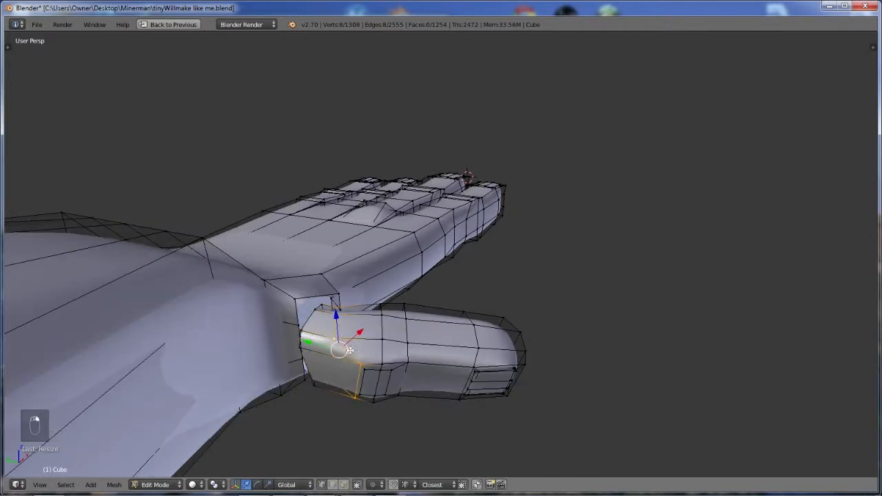
key(s)
key(y)
key(0)
click(350, 350)
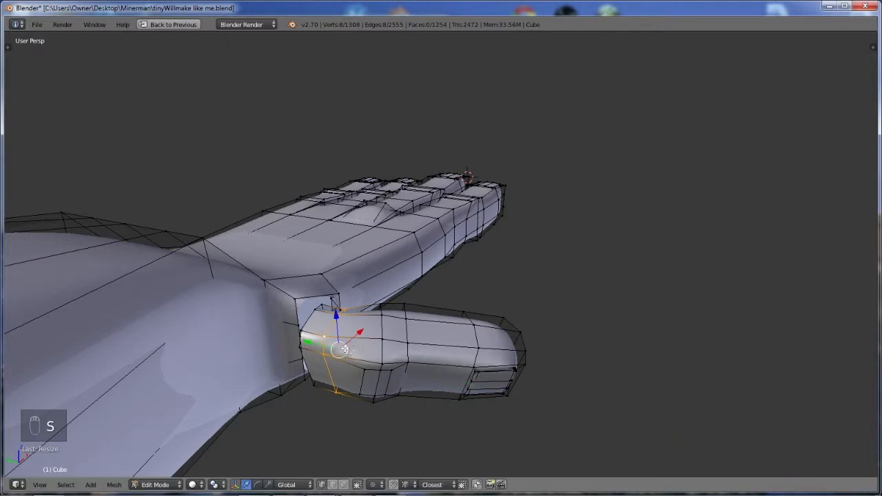
Slide the flattened edge loop slightly toward the thumb's tip and enlarge it by a factor of about 1.29.
key(ctrl+e)
click(321, 342)
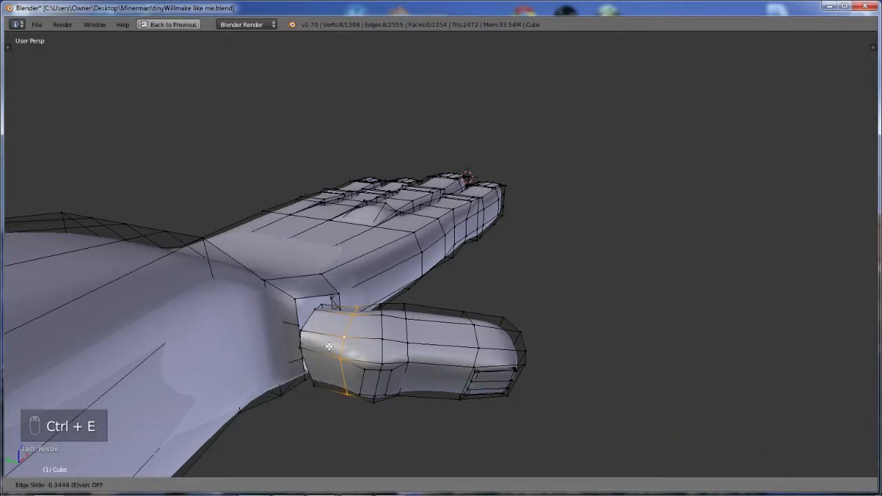
click(327, 347)
key(s)
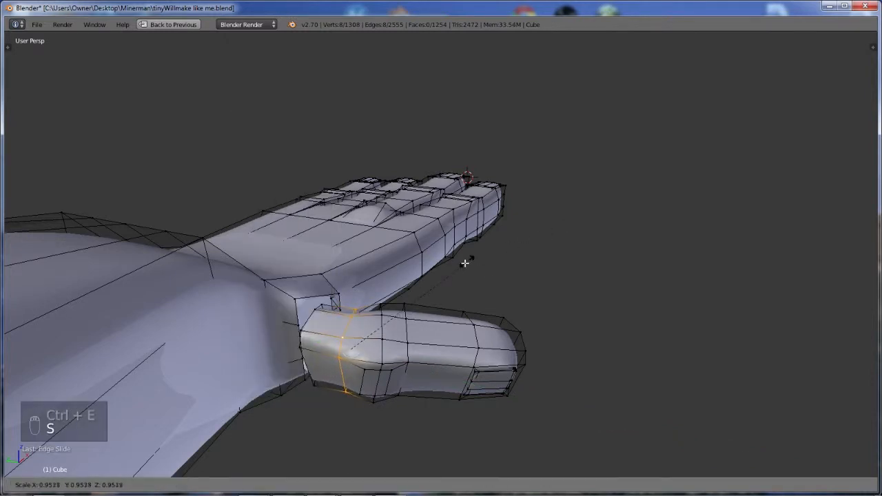
click(463, 262)
middle_drag(463, 261, 422, 275)
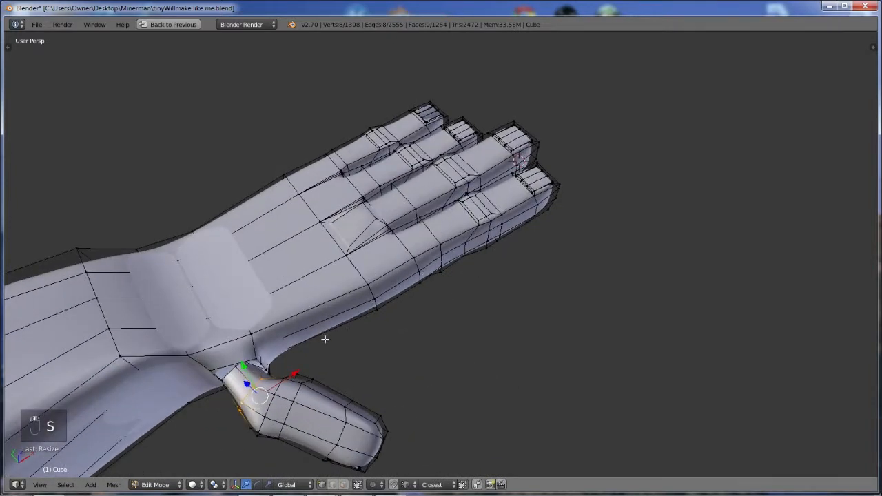
key(s)
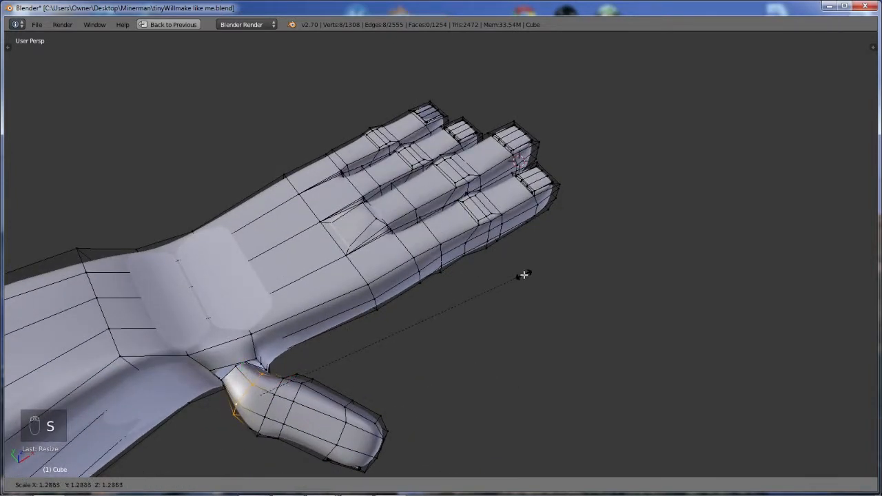
click(524, 275)
Examine how the thumb's base lines up with the wrist hole in the top view and in wireframe and solid shading.
key(KP_7)
scroll(294, 280, up, 2)
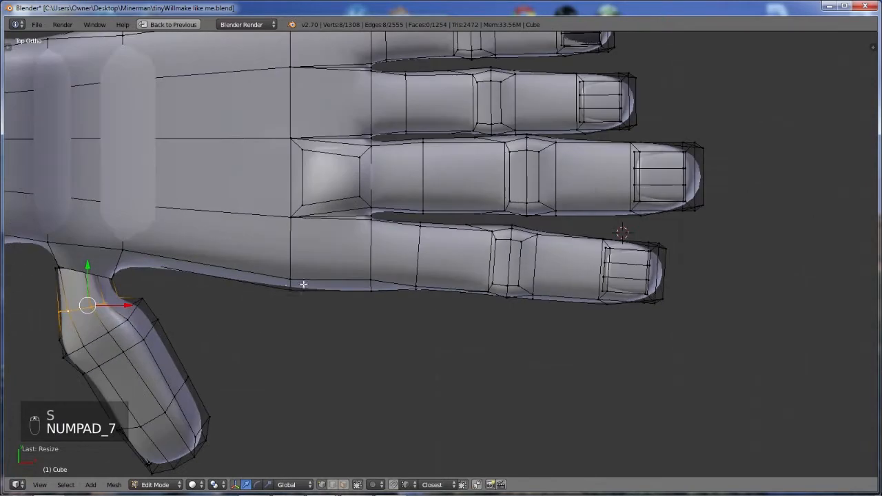
shift+middle_drag(295, 280, 499, 235)
scroll(363, 228, up, 2)
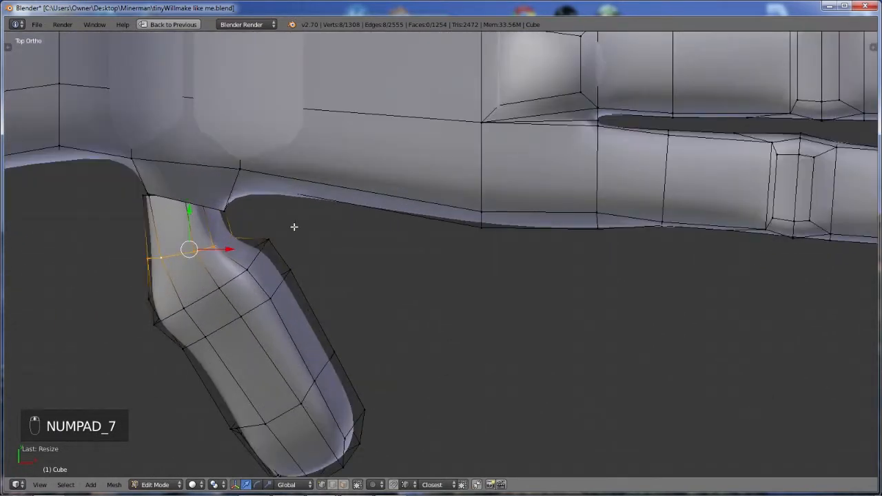
key(z)
mouse_move(286, 231)
middle_down()
mouse_move(296, 236)
mouse_move(252, 228)
mouse_move(360, 162)
mouse_move(370, 220)
mouse_move(386, 242)
middle_up()
key(z)
scroll(274, 165, up, 1)
middle_drag(297, 169, 269, 123)
key(z)
mouse_move(340, 157)
middle_down()
mouse_move(417, 159)
mouse_move(380, 138)
mouse_move(412, 172)
mouse_move(184, 246)
mouse_move(229, 232)
mouse_move(229, 285)
mouse_move(455, 236)
middle_up()
key(z)
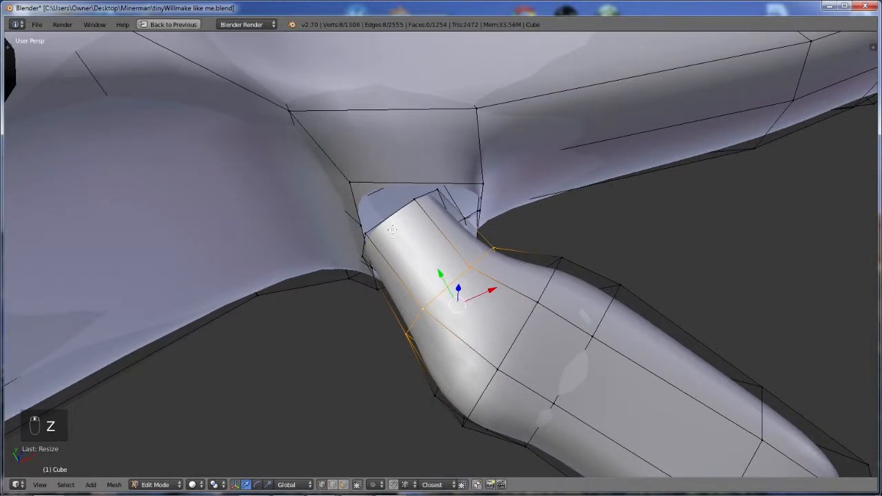
Merge the upper wrist-side corner vertex of the thumb's base with the matching corner of the wrist hole.
middle_drag(392, 229, 433, 219)
right_click(377, 235)
shift+right_click(365, 177)
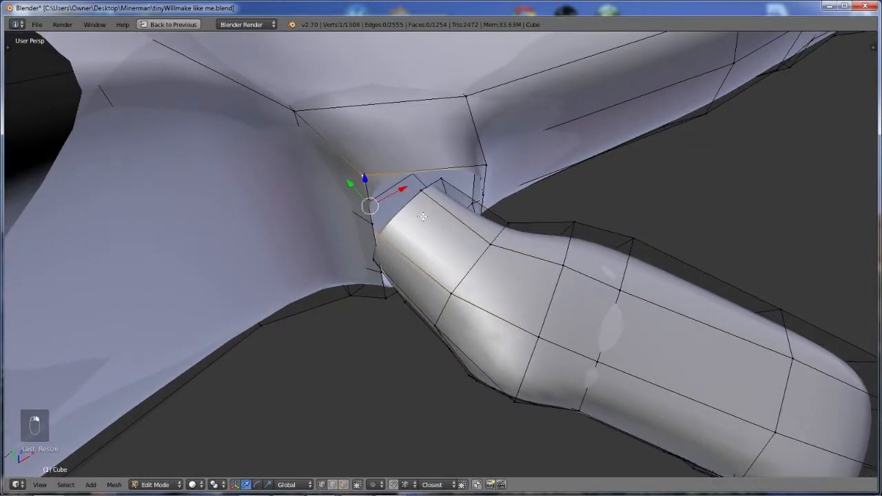
middle_drag(366, 177, 454, 201)
key(alt+m)
click(447, 200)
In wireframe, merge the next vertex down the wrist side of the thumb's base with its counterpart on the hole.
key(z)
right_drag(403, 246, 406, 208)
shift+right_click(407, 209)
key(alt+m)
click(416, 215)
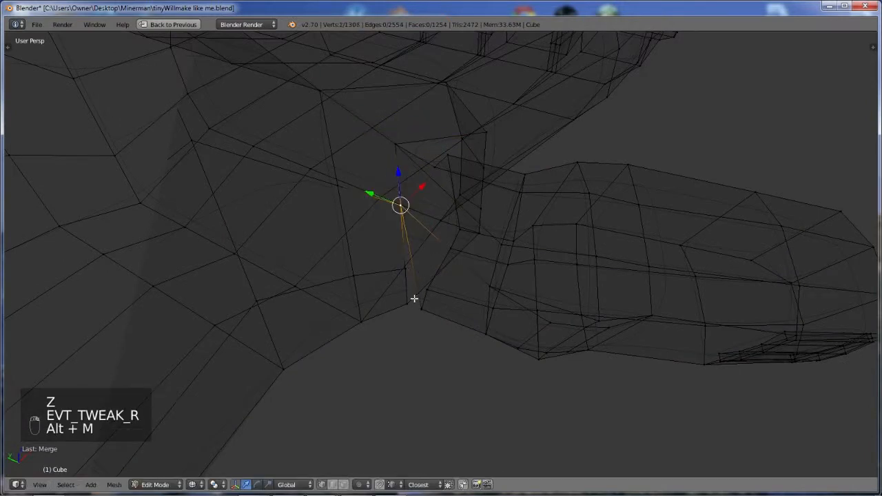
Merge the two lower wrist-side vertex pairs where the thumb's base meets the wrist hole.
right_drag(414, 298, 410, 266)
shift+right_click(407, 270)
key(alt+m)
click(418, 273)
key(alt+n)
right_drag(415, 301, 417, 301)
key(alt+m)
click(416, 299)
Merge two more vertex pairs along the underside of the joint between the thumb's base and the wrist hole.
middle_drag(556, 262, 430, 250)
shift+right_click(437, 262)
key(alt+m)
click(432, 248)
key(alt+m)
click(433, 243)
Merge the next vertex pair on the palm side of the joint between thumb and wrist hole.
middle_drag(433, 241, 457, 218)
right_drag(424, 159, 436, 201)
right_click(435, 198)
key(alt+m)
click(439, 203)
Merge the last vertex pair between thumb and wrist hole and check the closed joint in Object Mode.
right_drag(416, 164, 436, 167)
shift+right_click(435, 164)
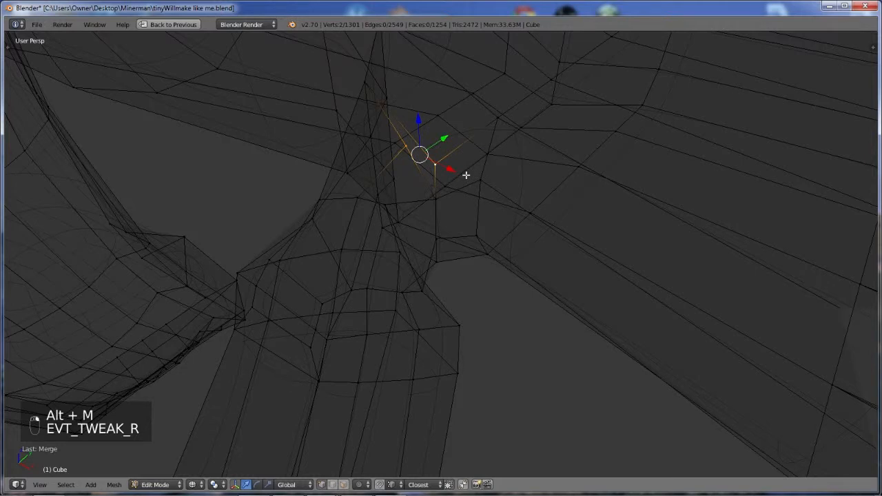
key(alt+m)
click(466, 175)
key(z)
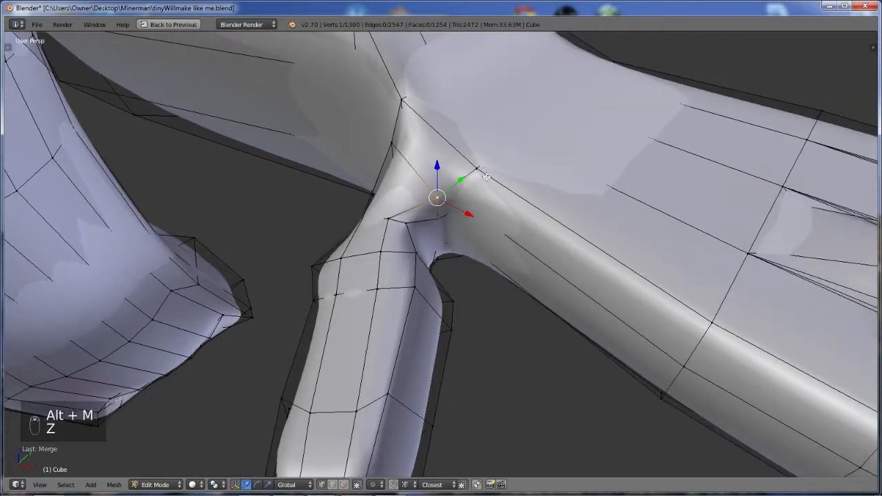
key(Tab)
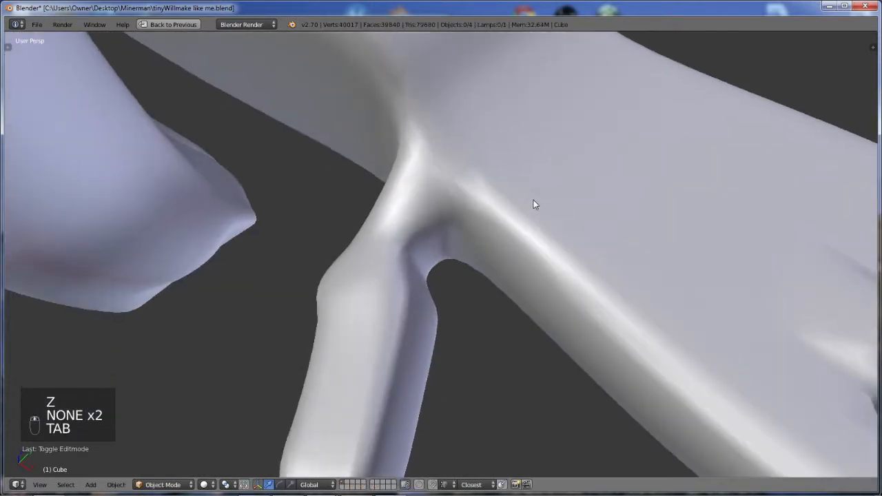
key(Tab)
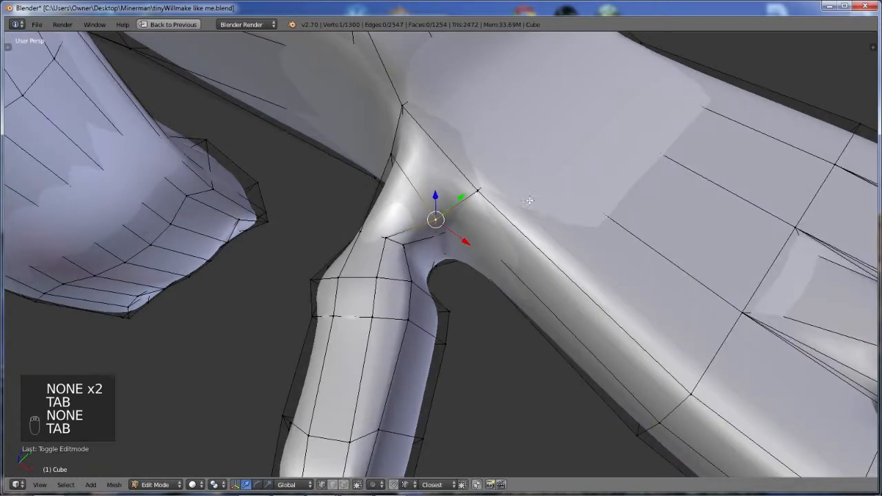
Reposition vertices around the thumb's base and inner side to smooth the joint, and check the surface in Object Mode.
middle_drag(429, 245, 384, 223)
key(z)
drag(362, 230, 396, 281)
key(z)
middle_drag(427, 257, 437, 184)
drag(423, 181, 365, 178)
drag(422, 180, 346, 191)
key(Tab)
middle_drag(346, 191, 452, 275)
key(Tab)
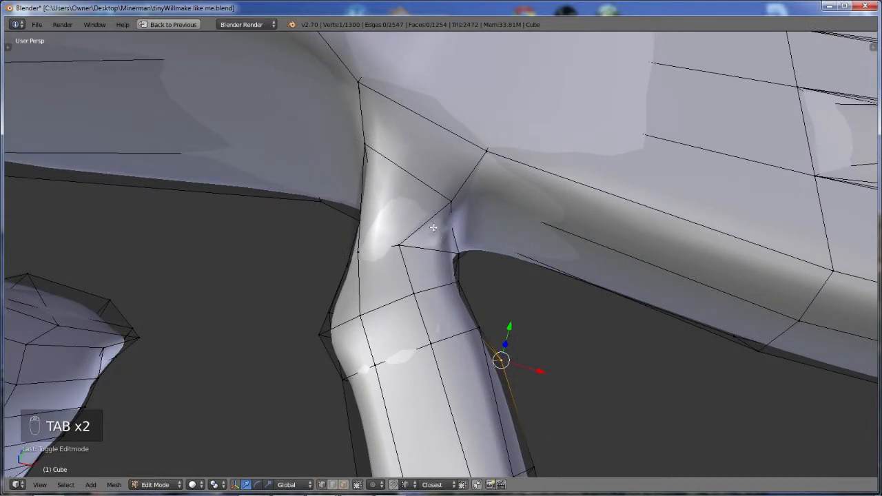
Move the upper joint vertex between thumb and palm about 0.012 units toward the wrist.
key(ctrl+r)
click(430, 214)
middle_drag(469, 238, 429, 236)
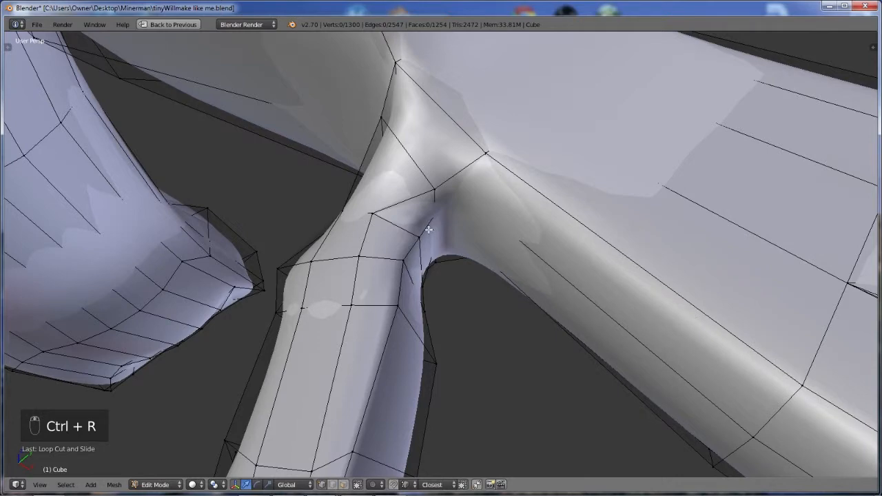
right_click(435, 200)
key(g)
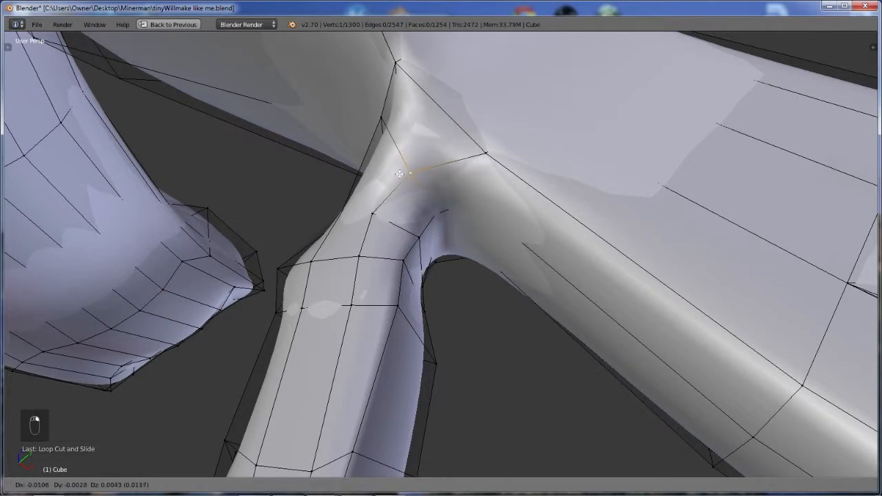
click(398, 174)
key(z)
mouse_move(447, 221)
middle_down()
mouse_move(416, 218)
mouse_move(412, 240)
mouse_move(501, 193)
mouse_move(401, 288)
mouse_move(481, 312)
middle_up()
key(z)
alt+right_click(492, 331)
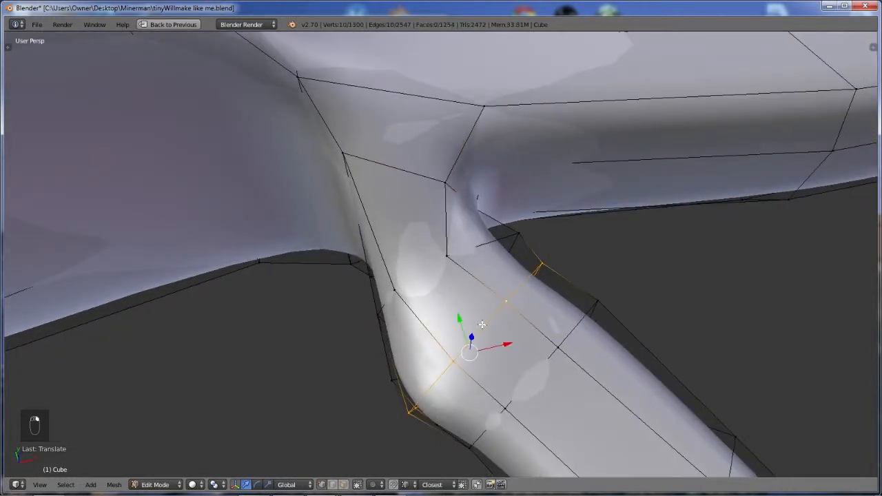
key(KP_7)
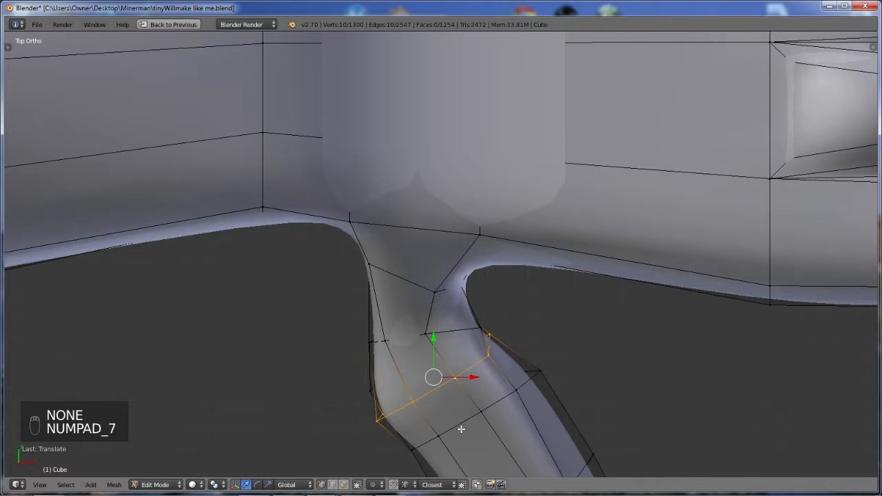
key(g)
right_click(454, 410)
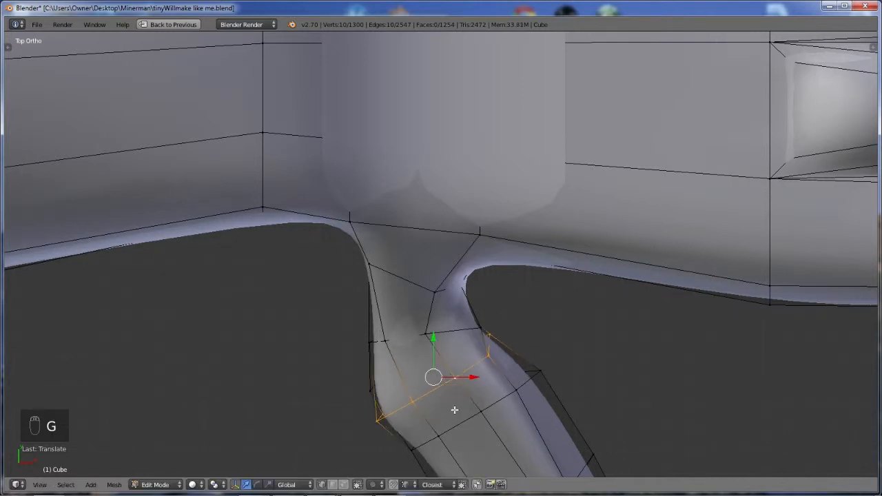
Try deleting the edge loop at the thumb's base and sliding the upper edges of the next loop toward the wrist.
alt+right_click(446, 334)
key(x)
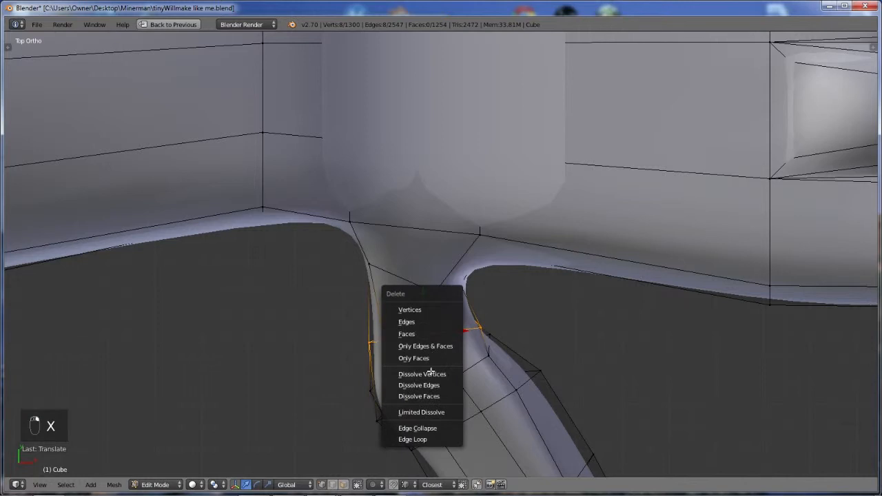
click(430, 439)
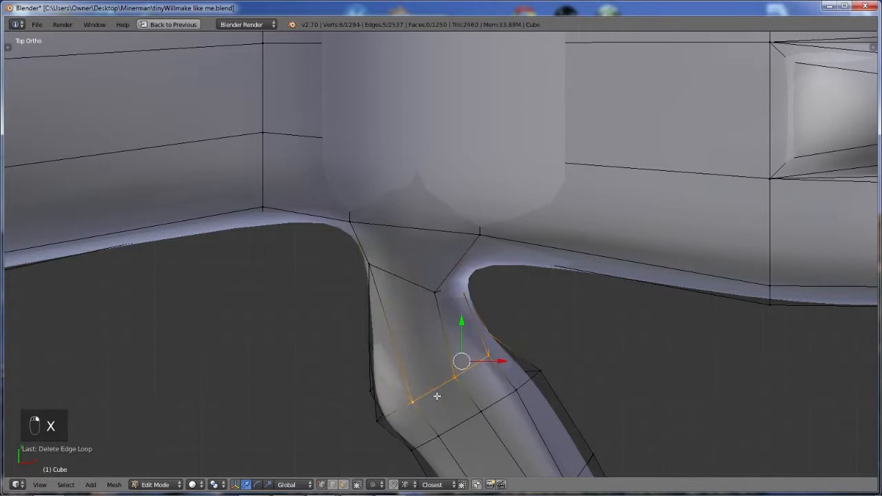
key(ctrl+e)
click(440, 406)
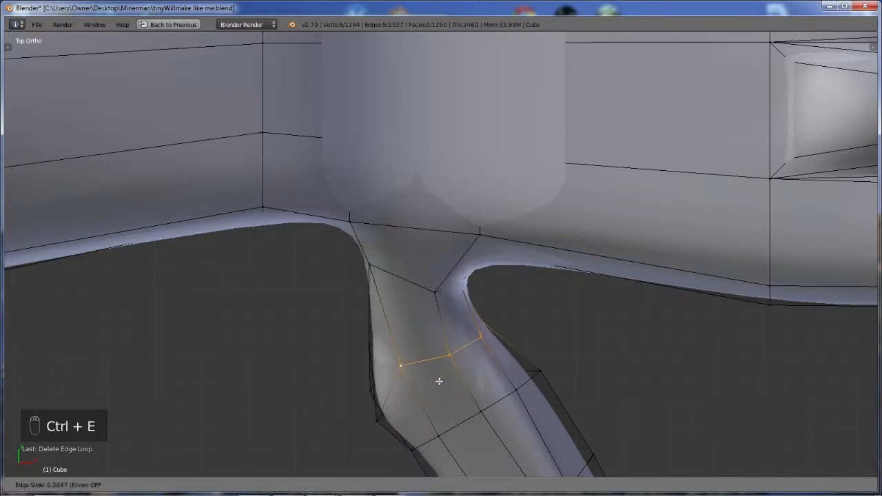
click(439, 374)
Undo the last edge slide and try moving a single vertex on the wrist-facing side of the thumb's base.
middle_drag(439, 373, 577, 309)
key(ctrl+z)
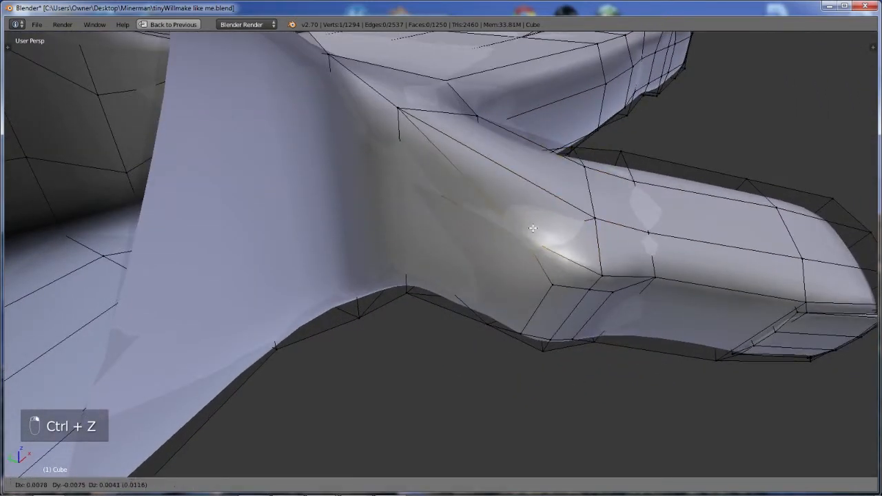
middle_drag(576, 239, 618, 243)
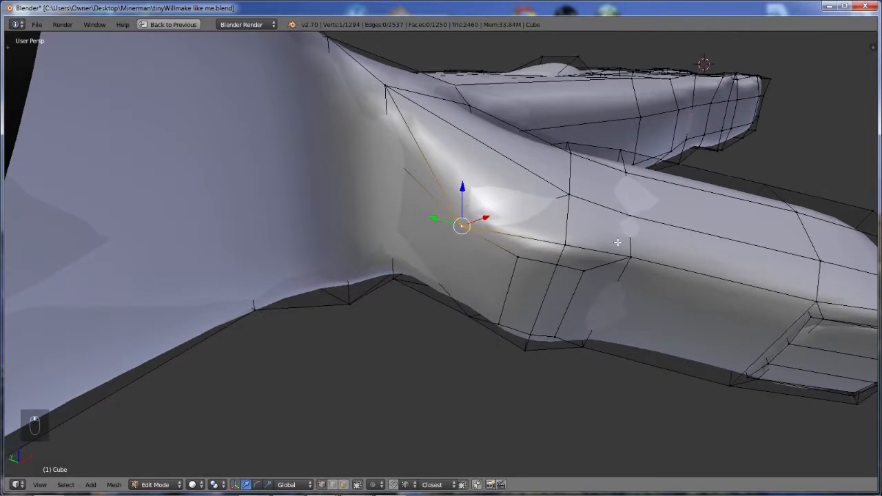
Undo the recent edits back to before the edge loop at the thumb's base was deleted.
key(ctrl+z)
key(ctrl+z)
key(ctrl+z)
key(ctrl+z)
key(ctrl+z)
key(ctrl+z)
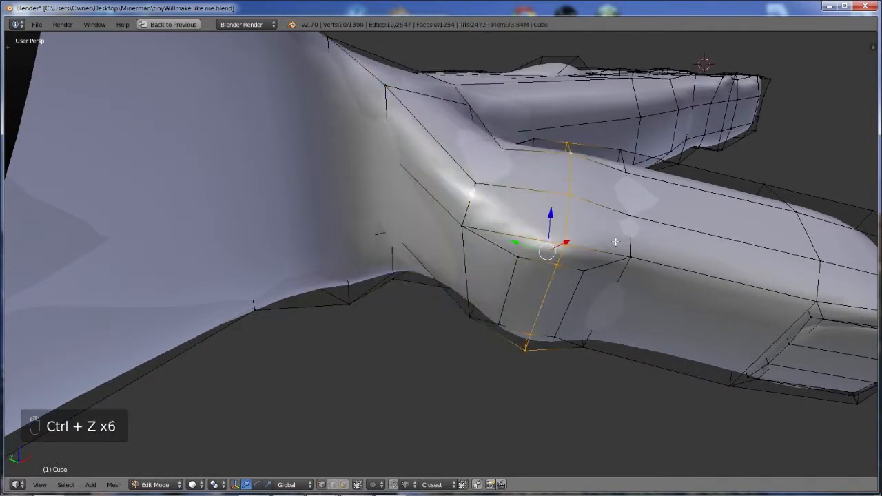
Select the two upper vertices of the edge loop at the thumb's base and raise them about 0.003 units along Z.
middle_drag(559, 220, 547, 241)
right_click(481, 239)
shift+right_click(511, 181)
middle_drag(525, 204, 556, 208)
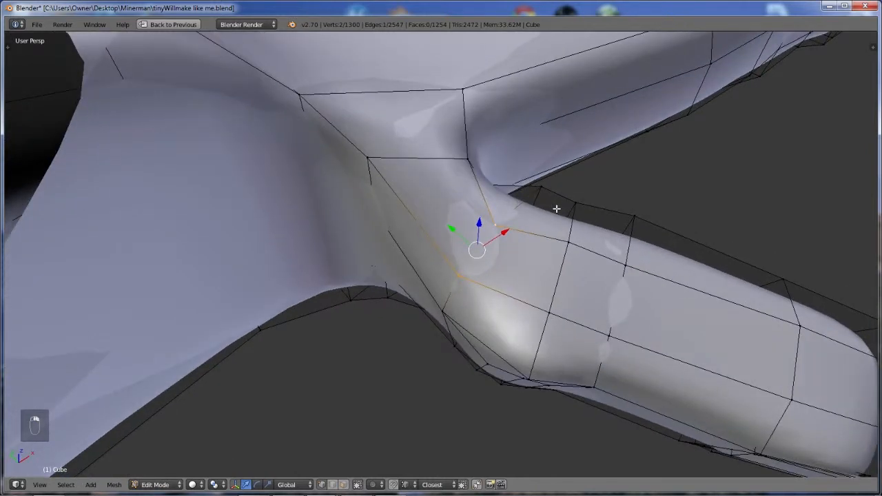
drag(475, 234, 493, 181)
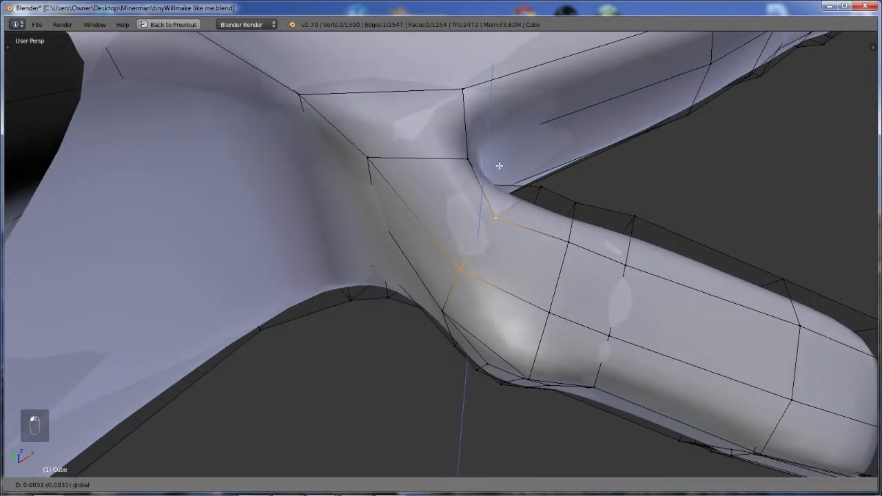
click(499, 166)
Scale the two selected vertices on top of the thumb's base and shift them along Y to even out the surface.
key(s)
click(449, 278)
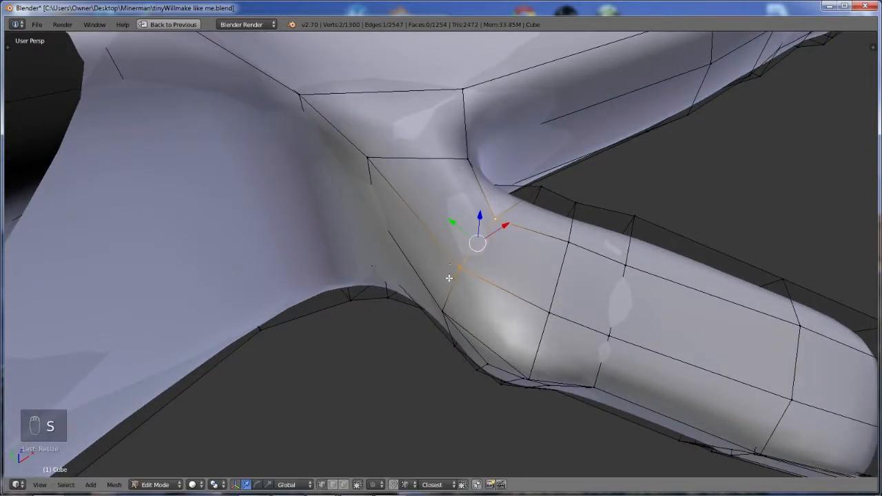
middle_drag(449, 277, 457, 231)
drag(462, 249, 521, 205)
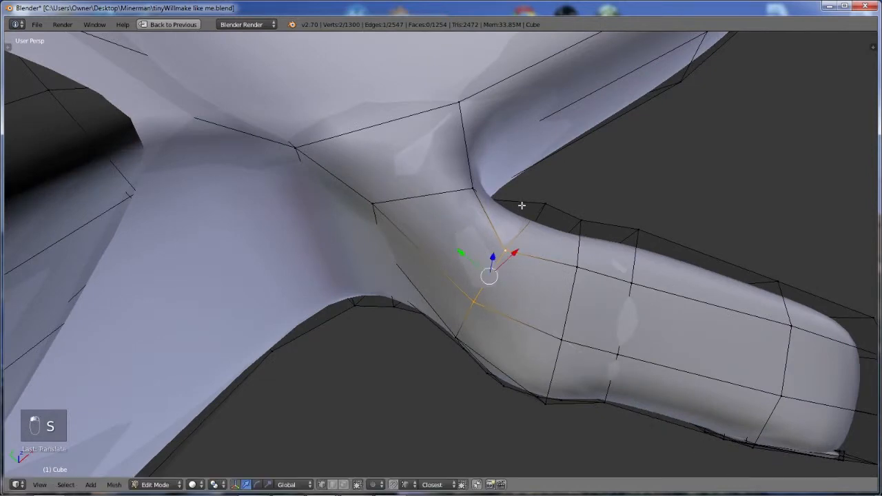
Delete the edge loop running around the thumb's base between the wrist joint and the first knuckle loop.
middle_drag(566, 303, 494, 243)
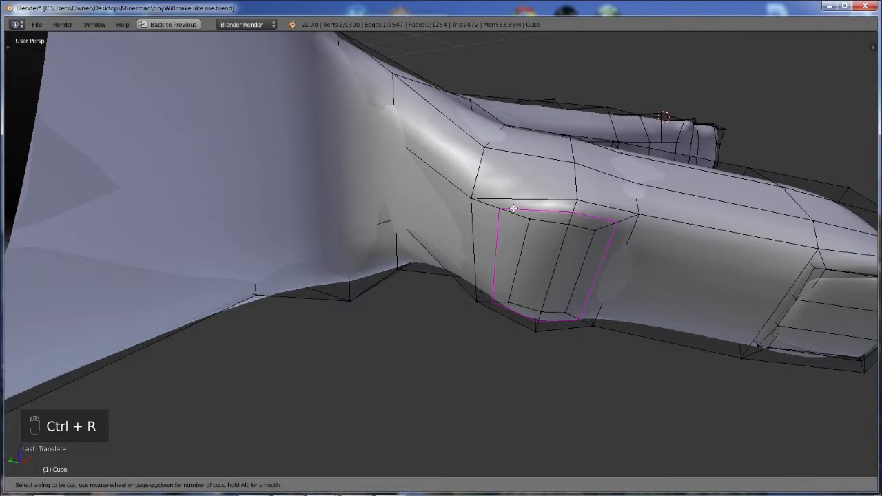
right_click(507, 263)
alt+right_click(476, 166)
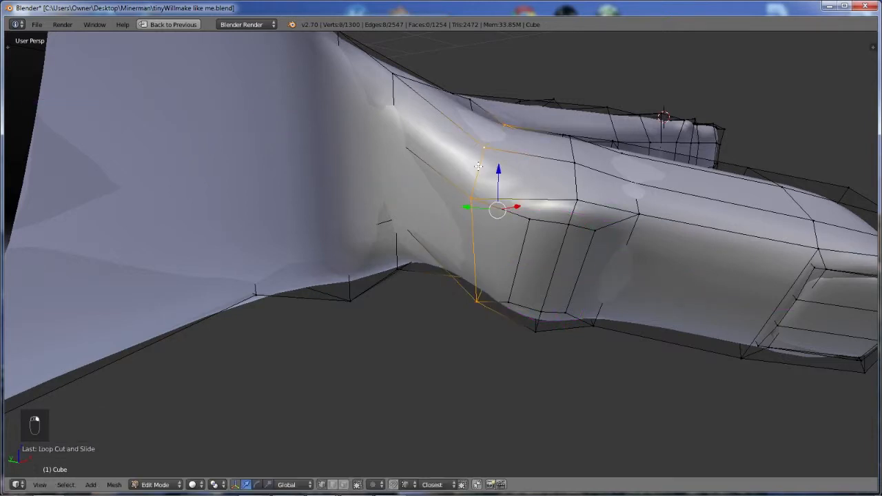
key(x)
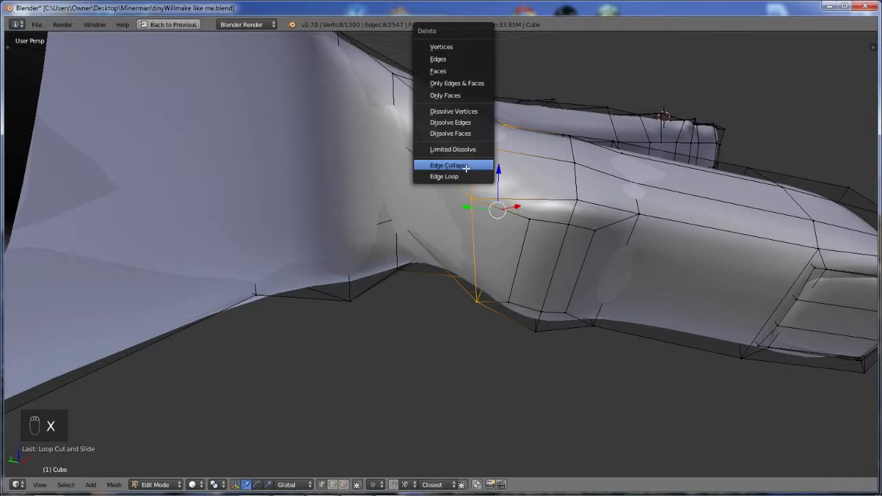
click(465, 178)
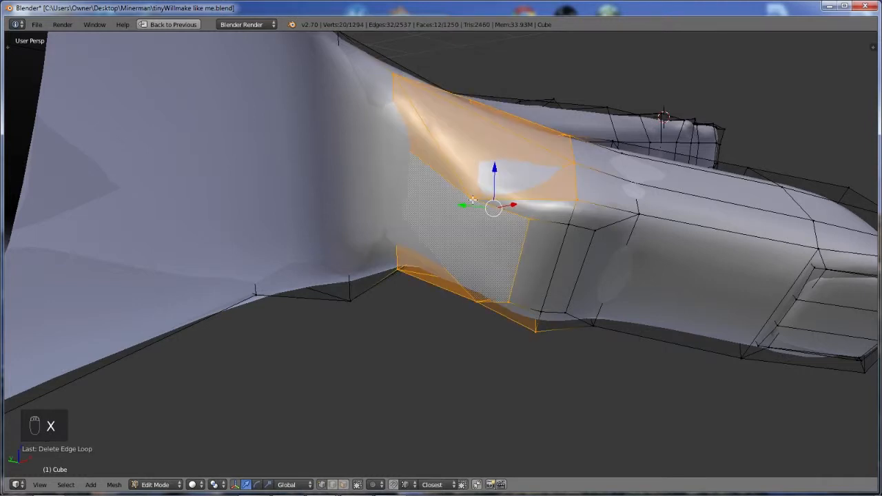
Try to add an edge loop near the thumb's first knuckle after the base loop's removal.
right_click(472, 199)
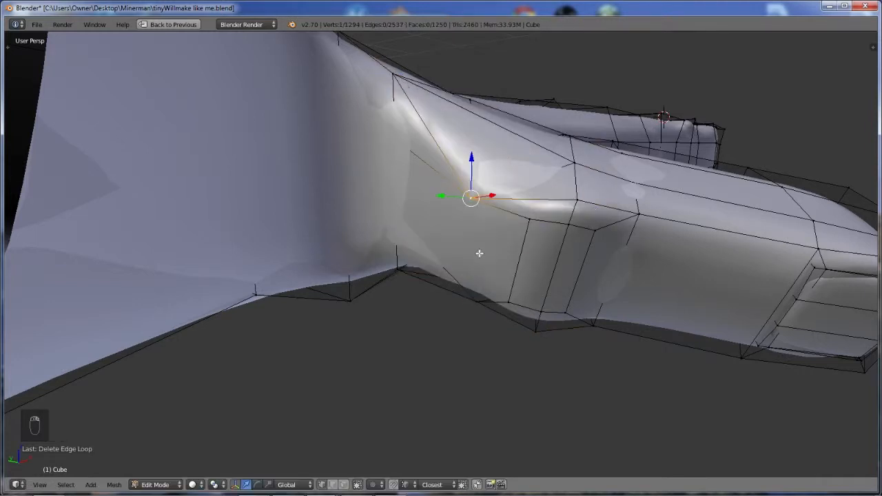
middle_drag(515, 255, 622, 204)
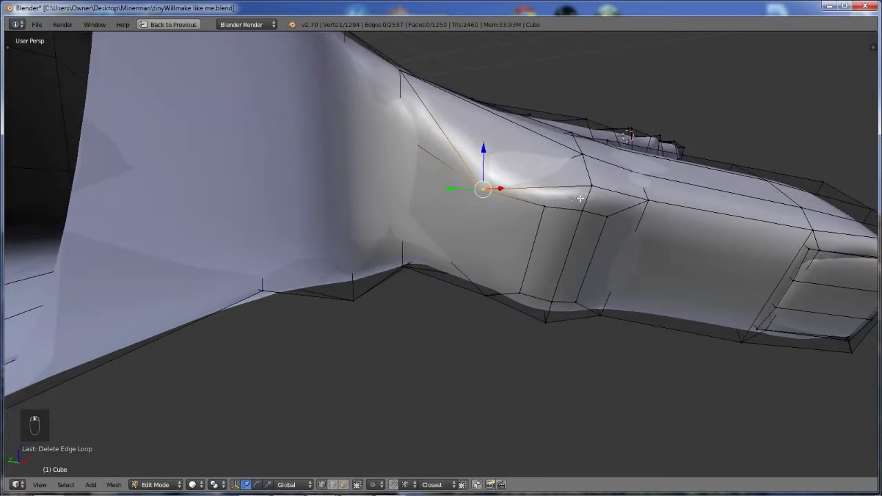
key(ctrl+r)
click(591, 197)
right_click(591, 197)
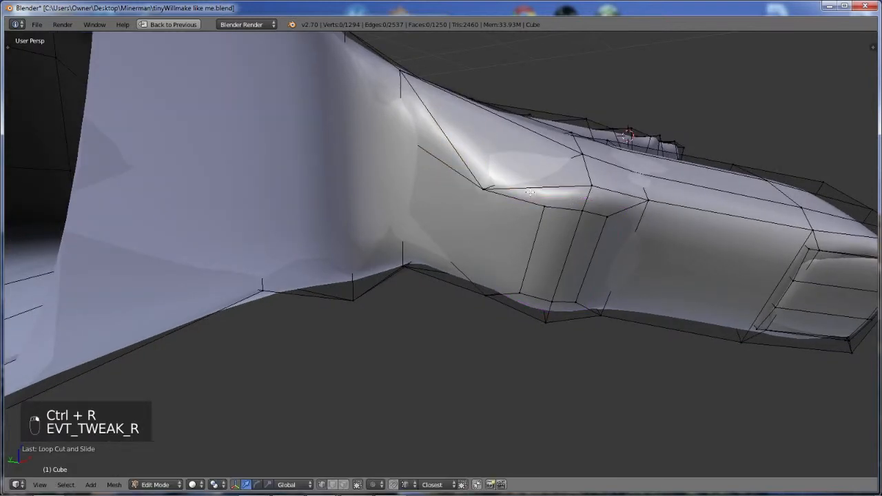
Undo the loop cut and the deletion of the edge loop around the thumb's base.
key(ctrl+z)
key(ctrl+z)
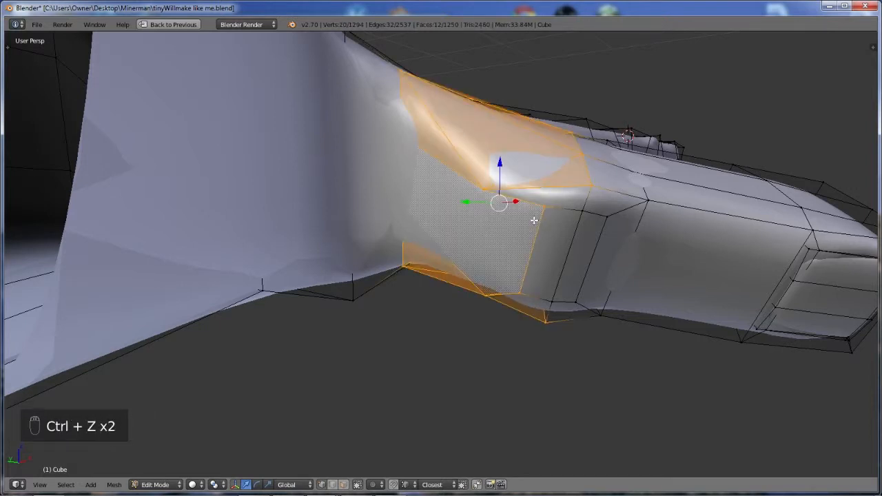
key(ctrl+z)
Try to cut a loop through the faces along the side of the thumb's base.
key(ctrl+r)
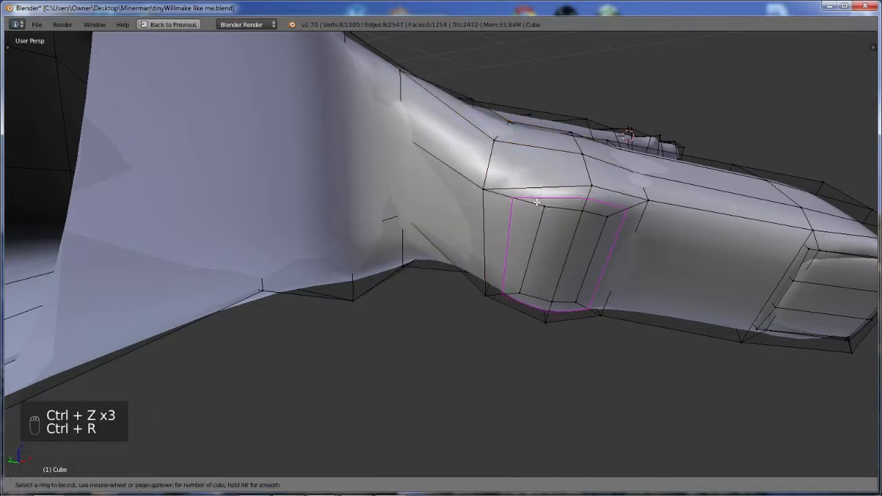
click(536, 202)
middle_drag(536, 202, 543, 226)
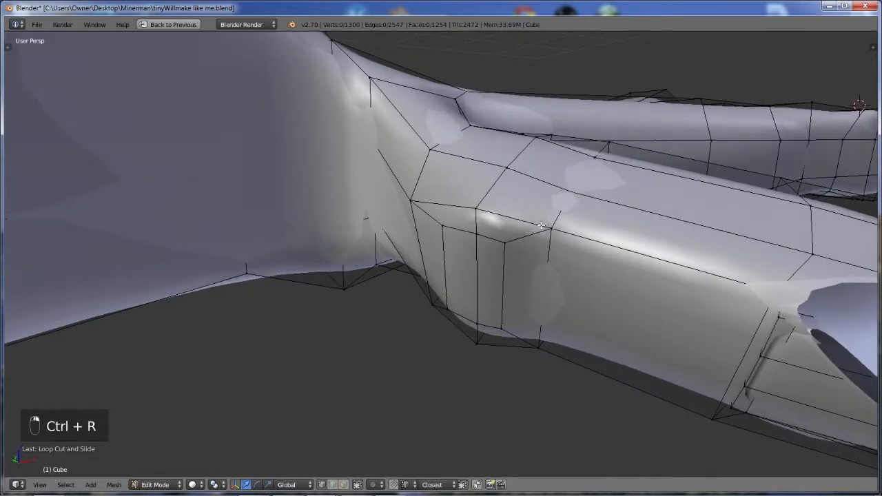
right_click(503, 248)
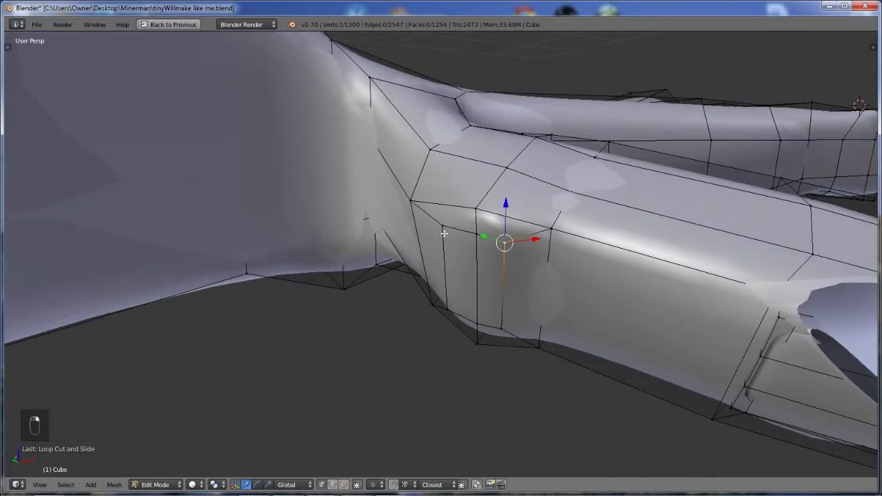
right_click(455, 306)
middle_drag(510, 257, 477, 245)
middle_drag(495, 215, 413, 239)
Select the vertex in the crease between thumb and palm and nudge it slightly.
right_click(418, 188)
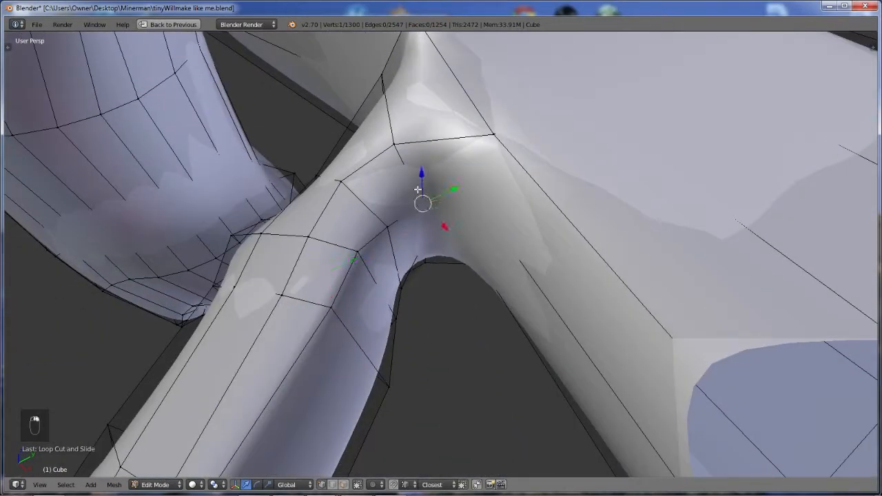
mouse_move(441, 221)
mouse_down()
mouse_move(451, 230)
mouse_move(444, 210)
mouse_up()
middle_drag(406, 159, 382, 250)
shift+right_click(381, 249)
middle_drag(408, 193, 480, 126)
Raise two vertices on top of the thumb's base along Z and shift the neighbouring knuckle vertex along Y and Z.
right_click(486, 188)
drag(488, 149, 508, 42)
right_click(445, 226)
drag(445, 185, 442, 153)
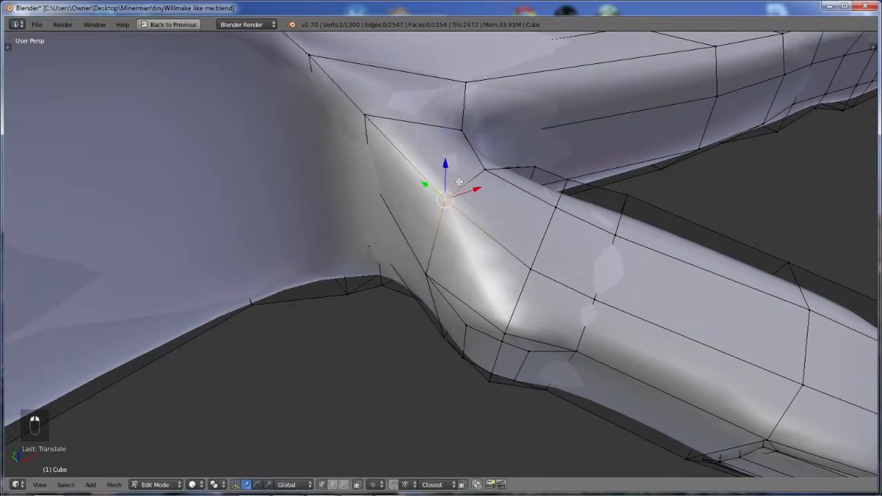
right_click(531, 269)
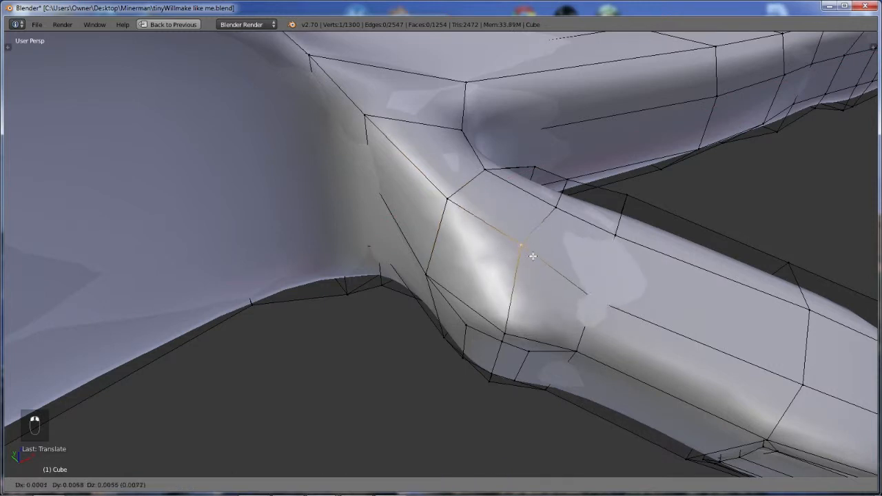
key(Tab)
middle_drag(535, 237, 510, 265)
key(Tab)
Switch to face selection, select the two palm-facing faces at the thumb's base, and move them along X.
shift+right_click(373, 193)
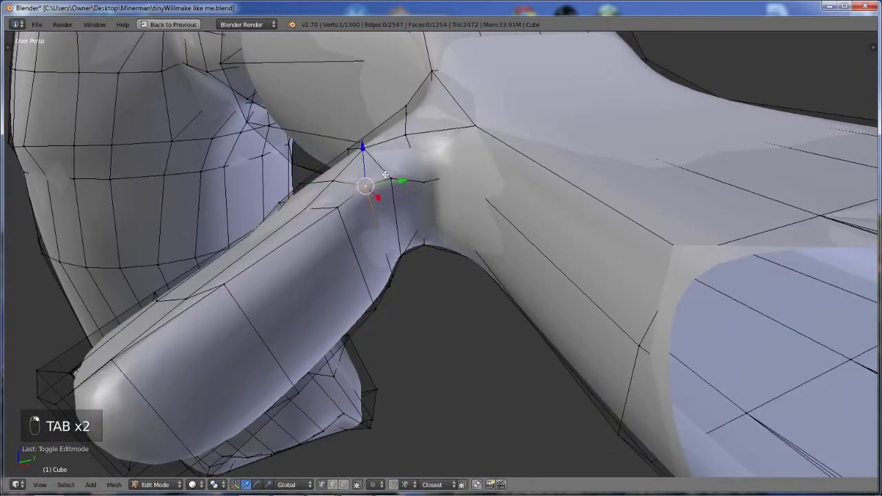
middle_drag(403, 252, 361, 229)
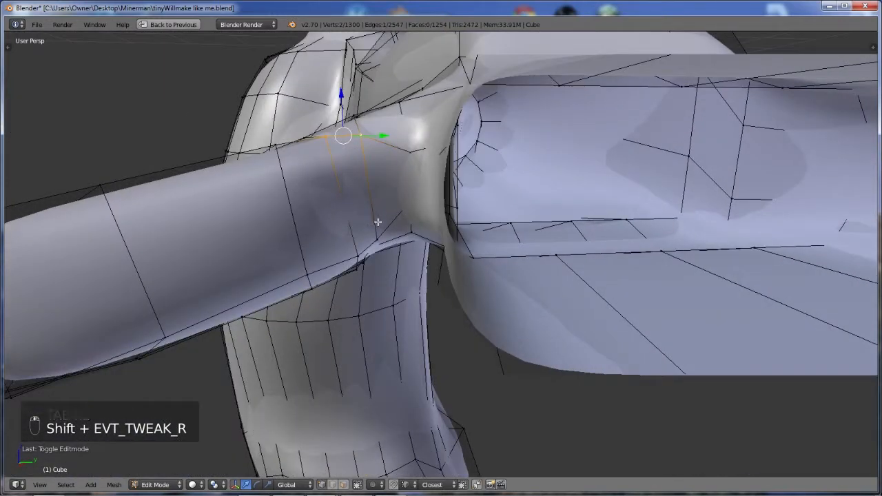
key(ctrl+Tab)
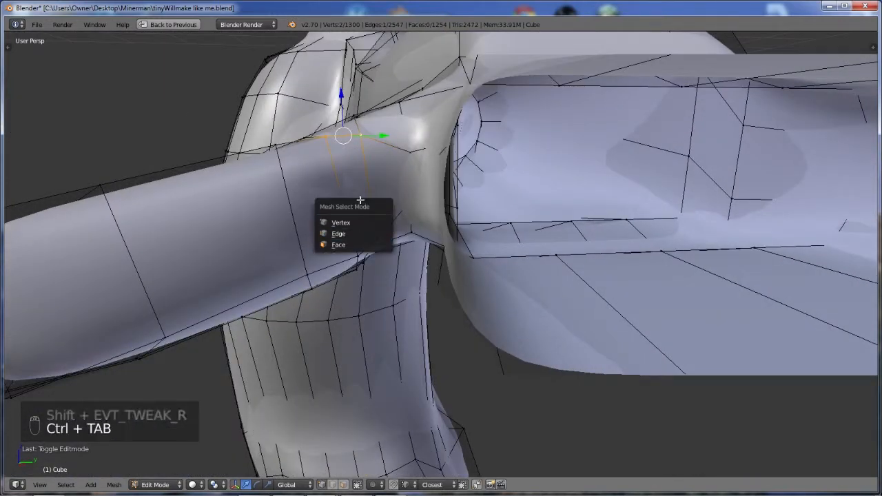
click(348, 246)
right_click(353, 198)
shift+right_click(384, 190)
middle_drag(384, 190, 414, 279)
key(g)
key(x)
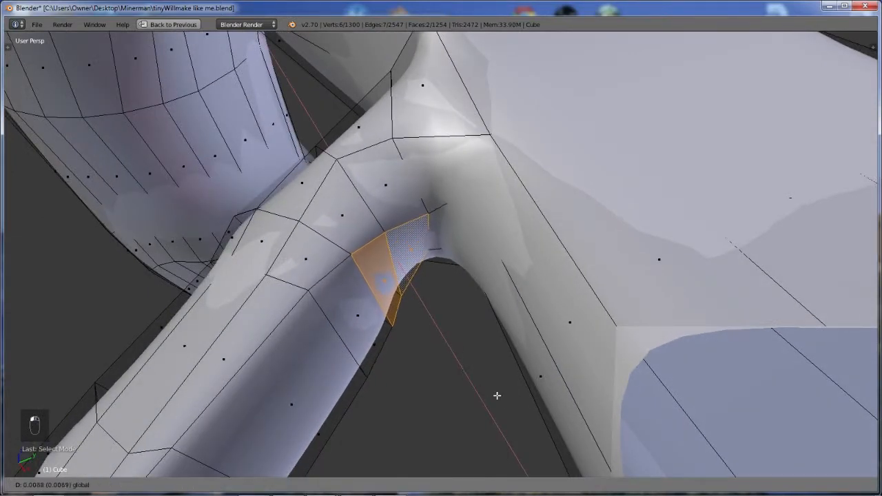
click(528, 414)
Select the eight faces on the wrist-facing side of the thumb's base and enable proportional editing in top view.
key(Tab)
middle_drag(469, 272, 451, 286)
key(Tab)
shift+right_click(502, 253)
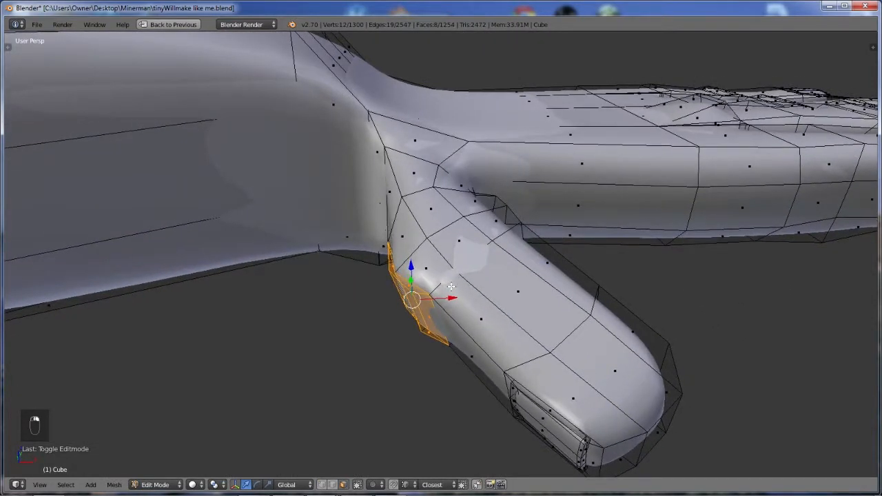
key(KP_7)
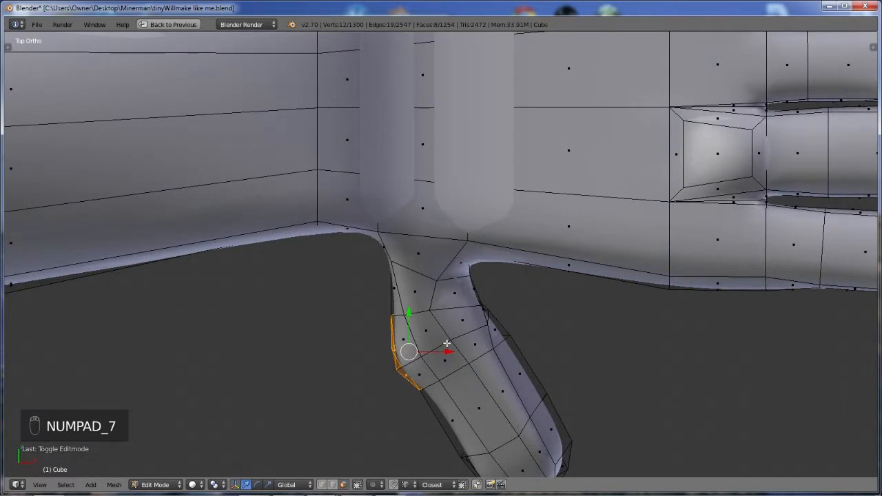
click(447, 351)
right_click(445, 351)
key(o)
Try moving the selected wrist-facing thumb faces along X with a proportional editing size of 0.03.
key(g)
right_click(441, 350)
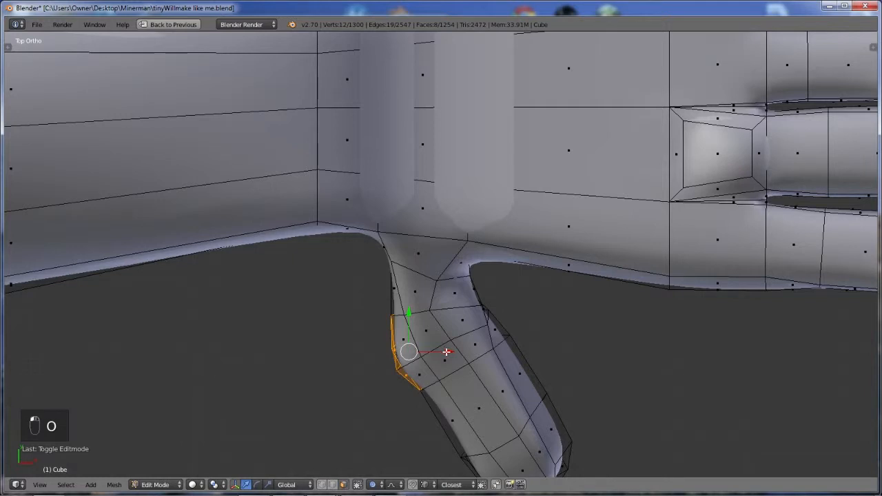
key(g)
scroll(443, 352, up, 11)
right_click(442, 351)
drag(455, 351, 465, 350)
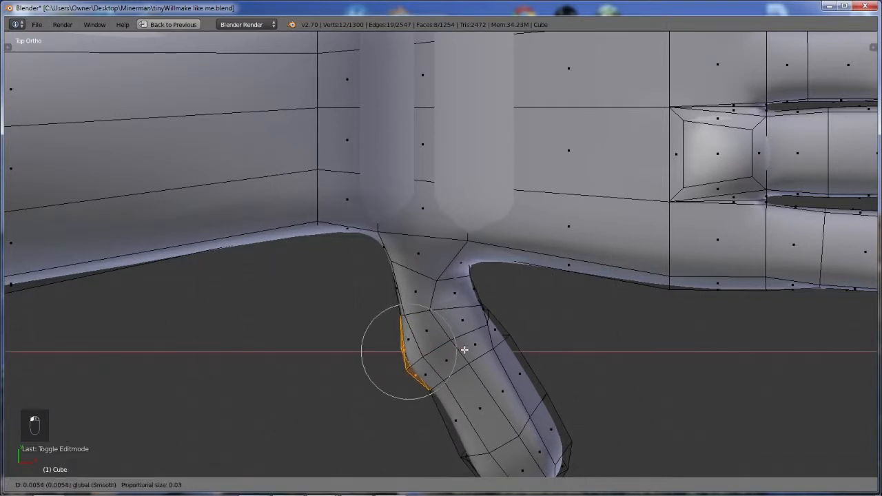
right_click(463, 350)
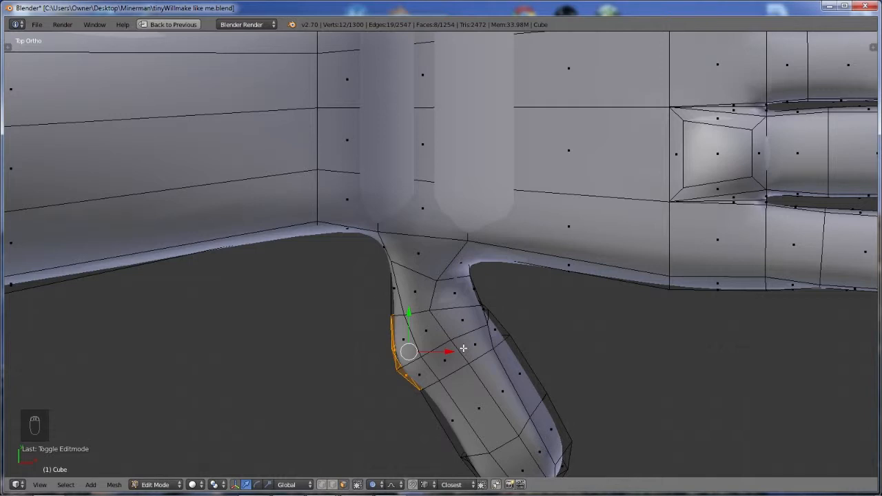
Shift the selected wrist-facing thumb faces slightly along global X, with the proportional size adjusted to about 0.03.
key(g)
key(x)
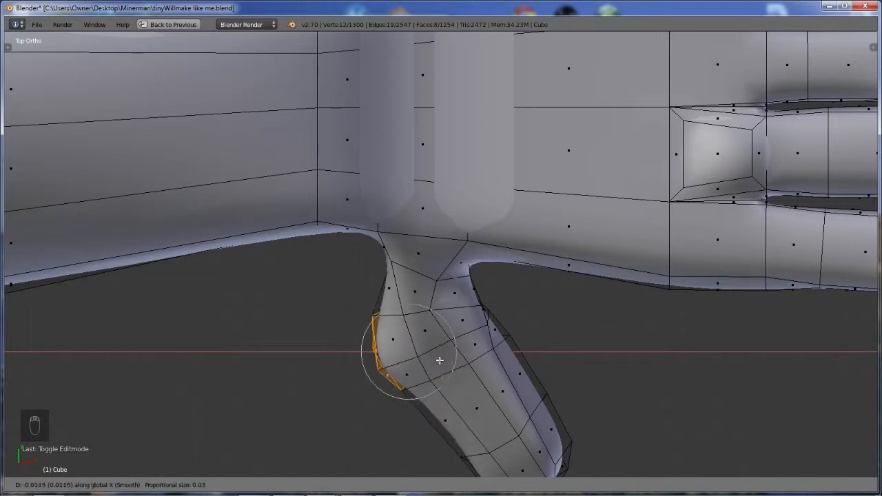
scroll(460, 354, down, 5)
scroll(461, 346, down, 3)
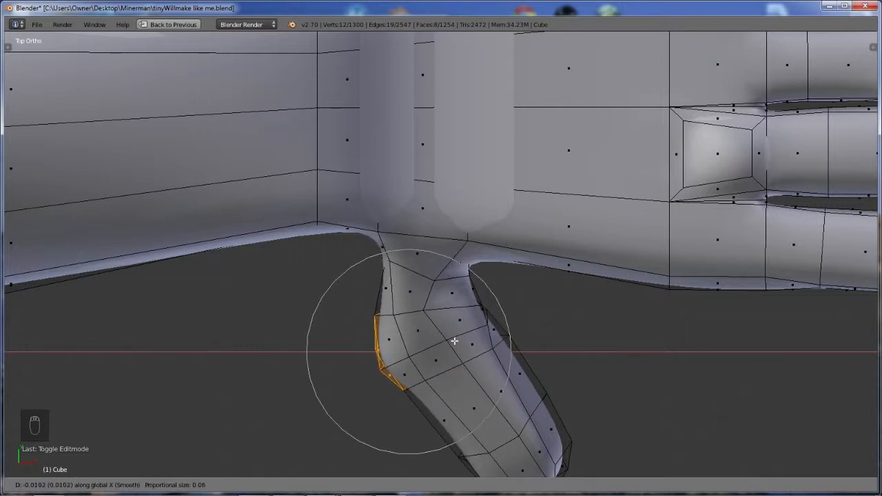
scroll(463, 342, up, 4)
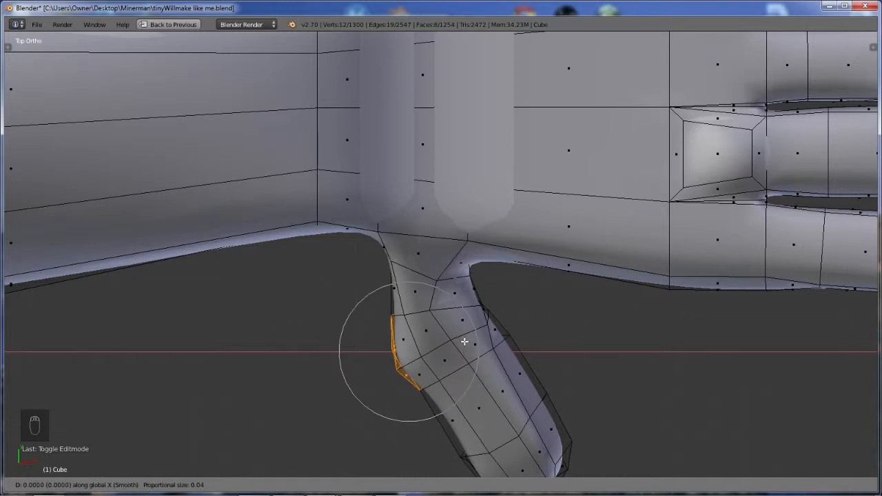
scroll(460, 342, up, 1)
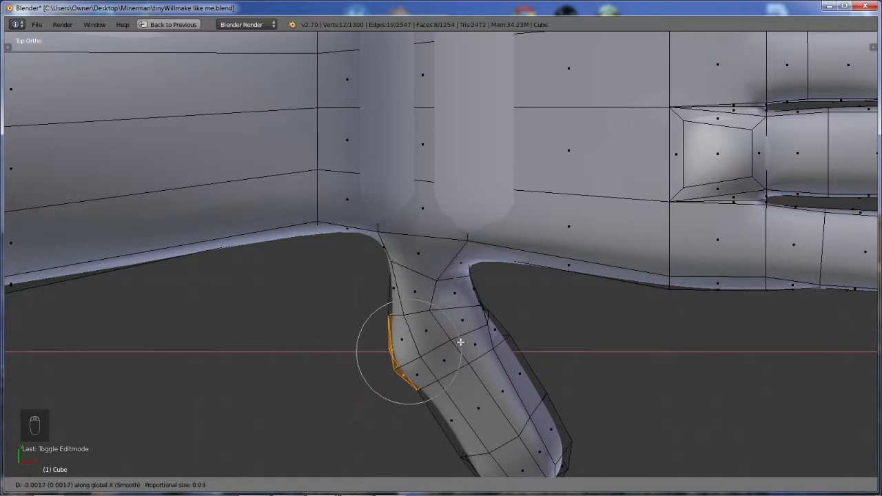
click(466, 340)
Deselect everything and examine the reshaped thumb outside edit mode from several angles.
middle_drag(466, 341, 466, 285)
key(a)
key(Tab)
mouse_move(524, 299)
middle_down()
mouse_move(485, 268)
mouse_move(524, 278)
mouse_move(502, 269)
mouse_move(492, 282)
mouse_move(487, 263)
mouse_move(565, 285)
middle_up()
key(Tab)
scroll(481, 249, up, 5)
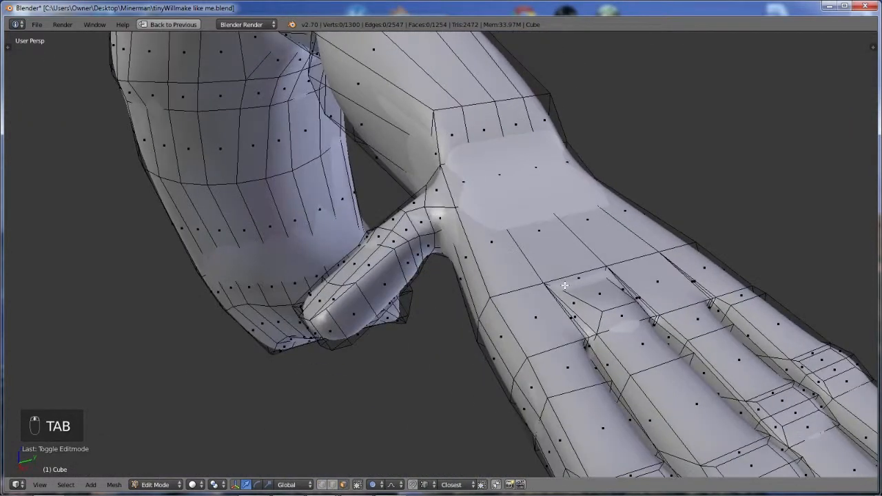
Show the whole hand in wireframe from the top view.
key(KP_7)
key(z)
scroll(501, 226, down, 1)
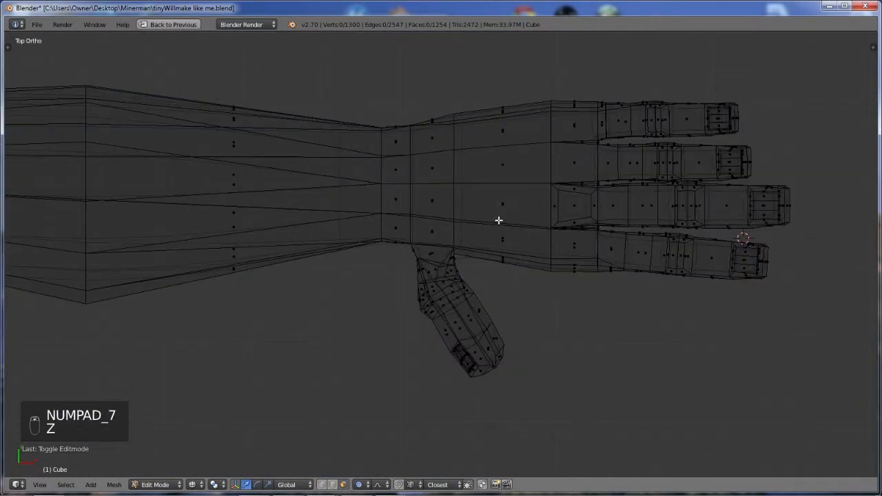
shift+scroll(469, 201, up, 3)
scroll(442, 246, up, 2)
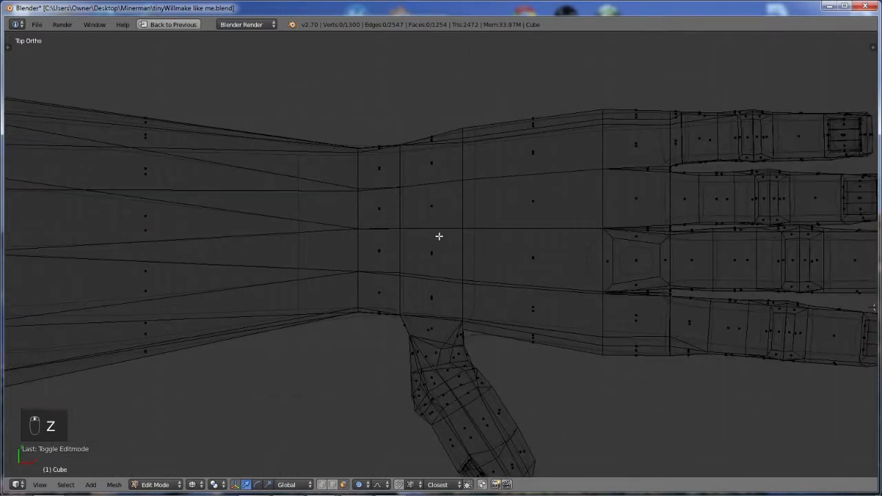
scroll(451, 170, down, 1)
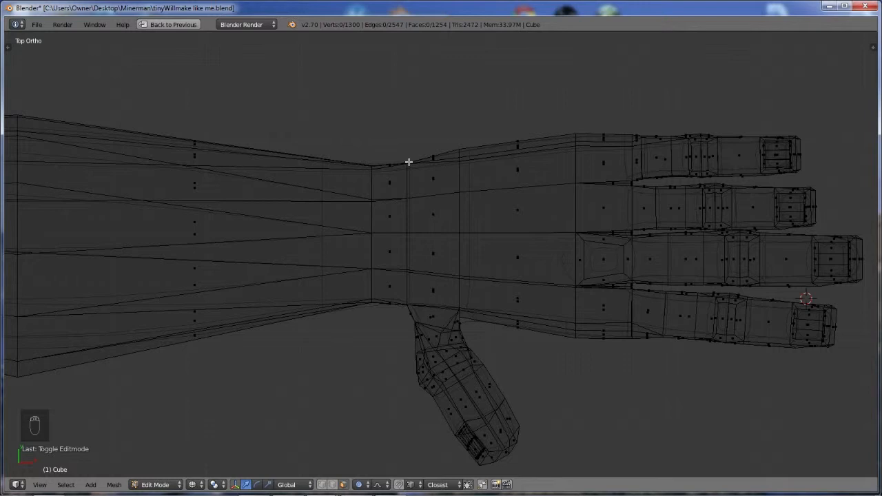
Try box-selecting the palm faces between the wrist and the fingers, and clear the selection.
key(b)
drag(421, 136, 534, 339)
key(b)
drag(464, 98, 786, 369)
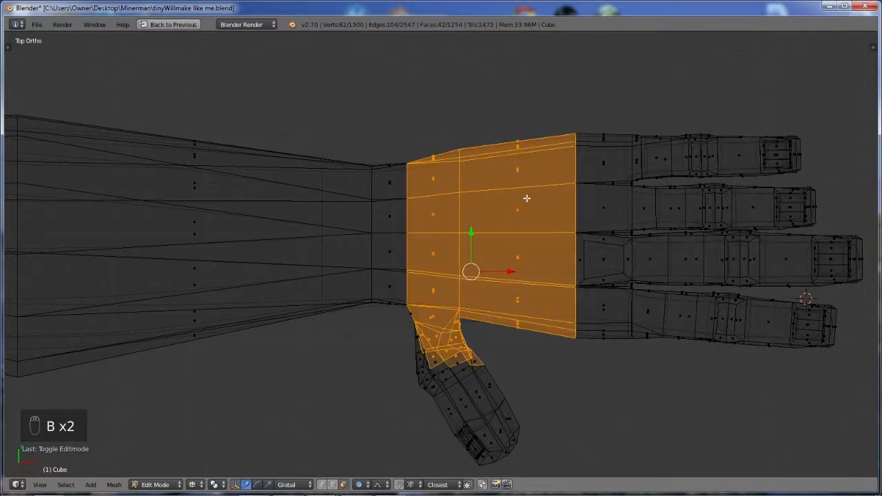
key(a)
Box-select the little finger together with the strip of palm faces behind it.
key(b)
drag(414, 138, 686, 177)
key(b)
drag(632, 103, 817, 173)
key(b)
drag(571, 115, 685, 181)
key(b)
key(b)
drag(667, 152, 803, 180)
key(b)
key(b)
drag(422, 150, 434, 178)
Disable proportional editing, return to solid shading in the right view, and try rotating the selected little finger.
key(KP_3)
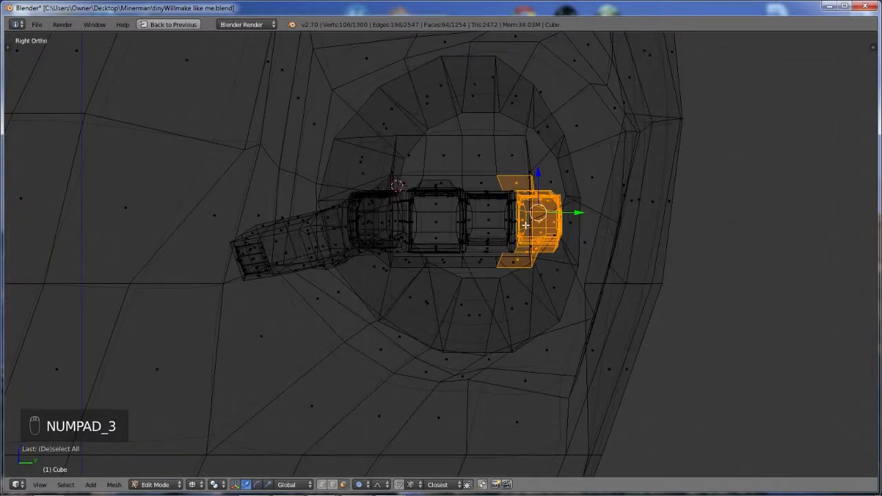
key(o)
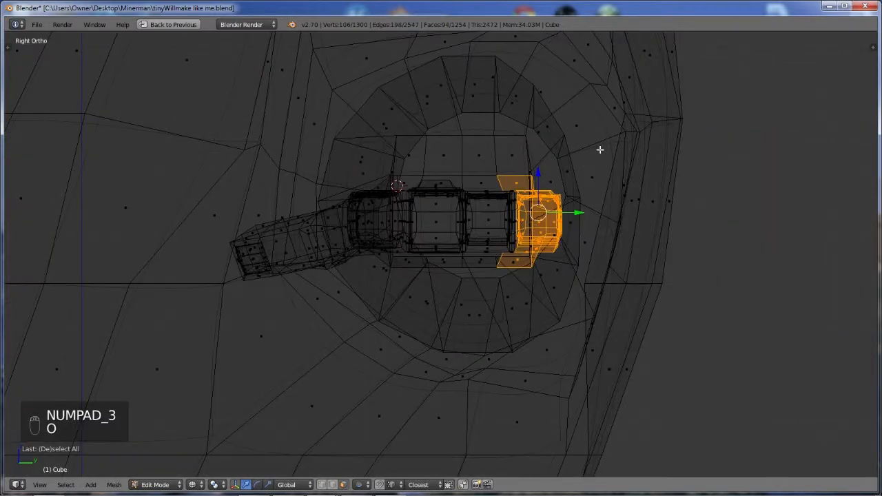
key(r)
right_click(679, 144)
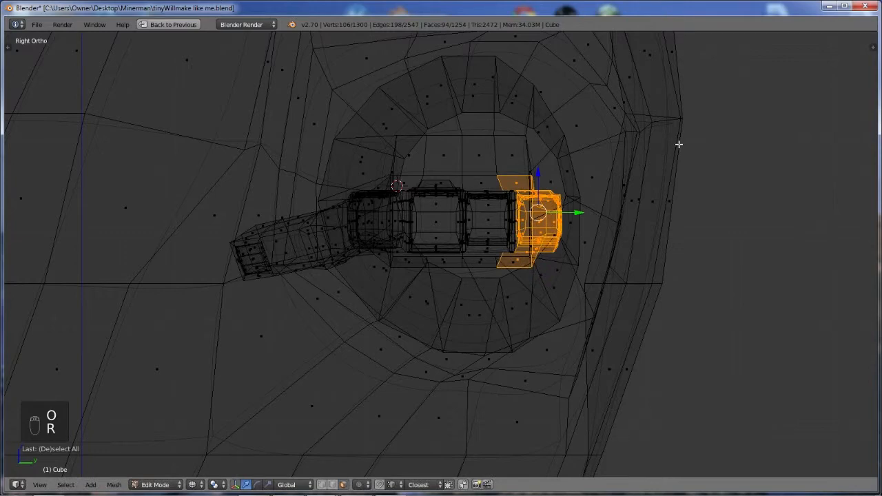
key(KP_Decimal)
key(z)
scroll(584, 236, up, 2)
key(r)
right_click(547, 190)
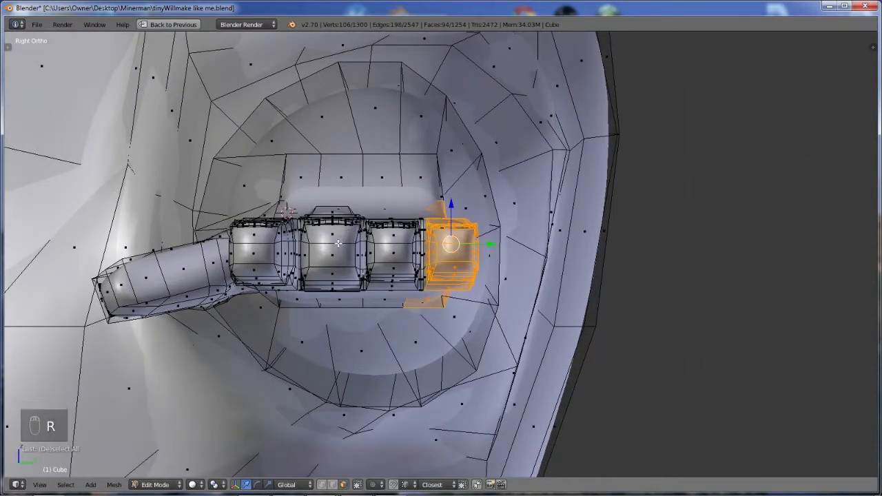
Place the 3D cursor at the middle finger's tip and set the pivot point to the 3D cursor.
key(comma)
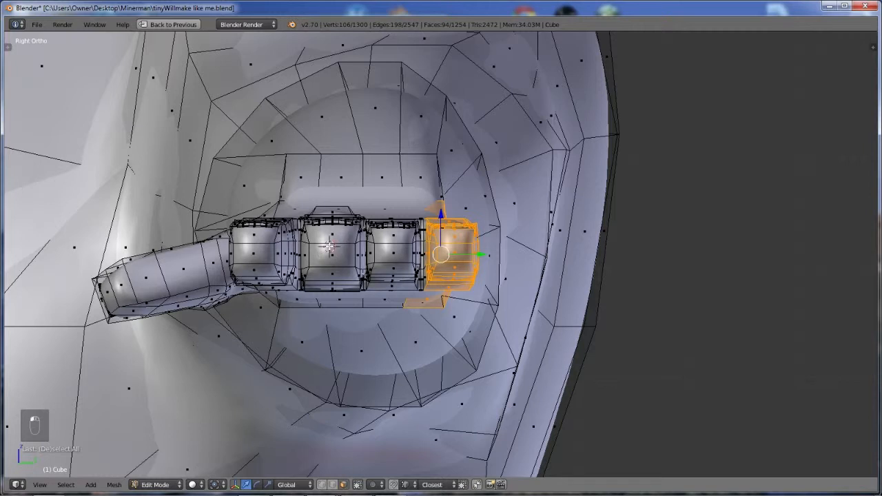
key(r)
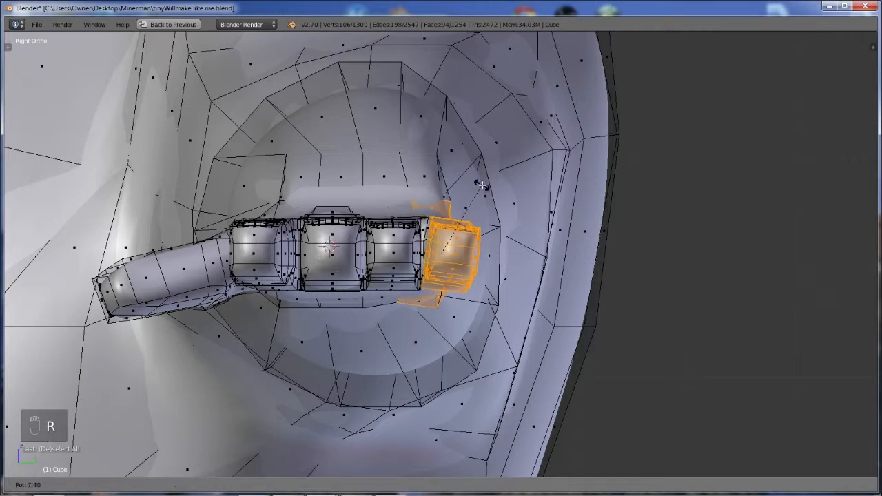
right_click(475, 183)
key(period)
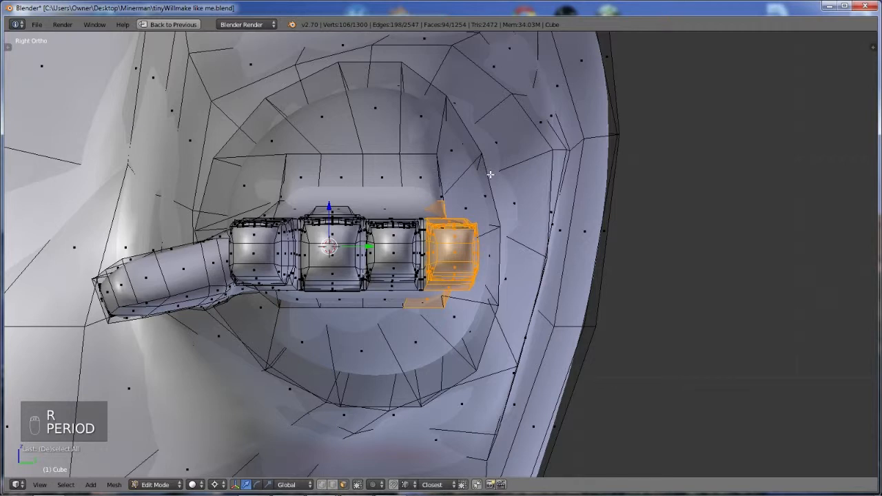
Rotate the little finger and its palm strip about 9° around the 3D cursor in the right view.
key(r)
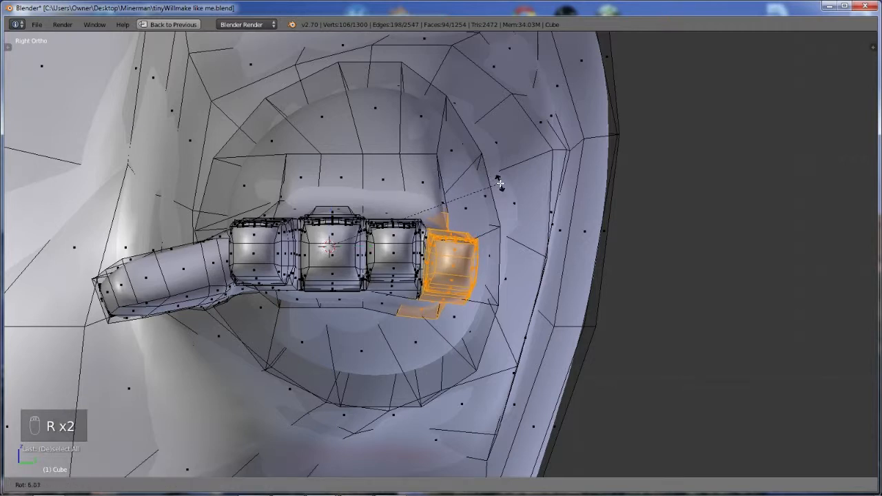
right_click(500, 184)
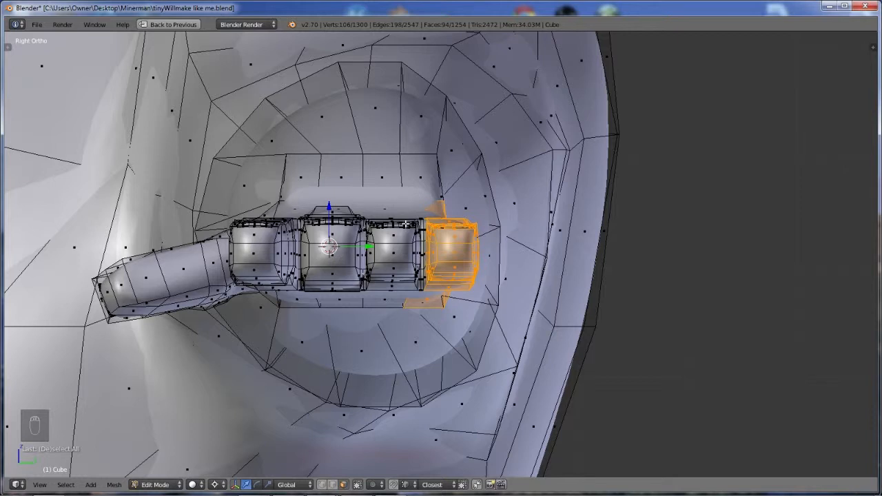
key(r)
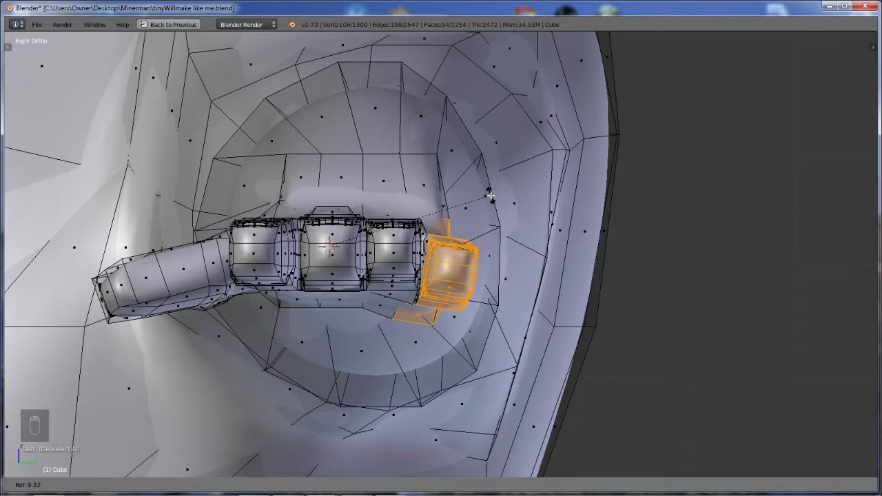
click(490, 196)
middle_drag(391, 210, 417, 260)
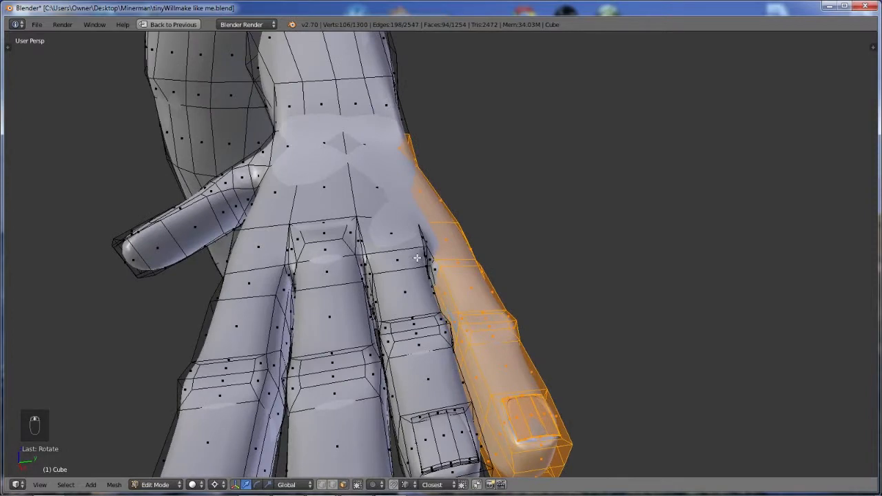
In the wireframe top view, box-select the ring finger and the palm strip behind it, adding them to the little-finger selection.
key(KP_7)
key(z)
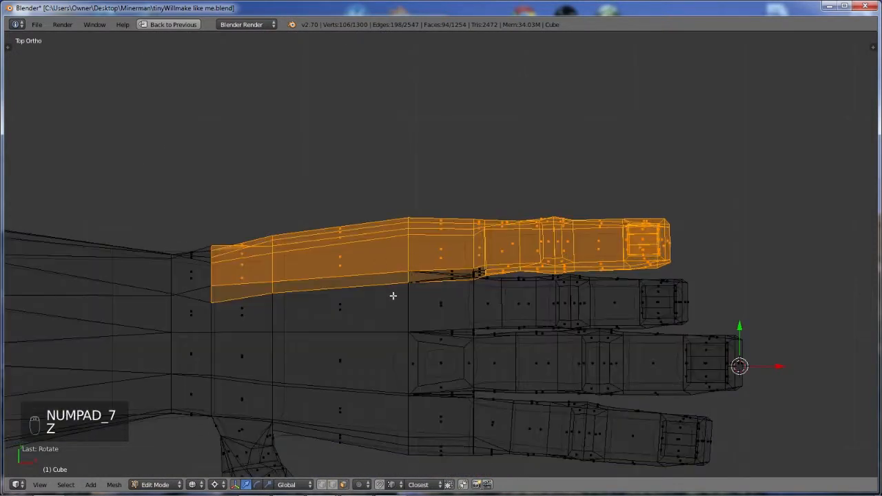
key(b)
drag(224, 300, 412, 336)
key(b)
drag(309, 292, 501, 332)
key(b)
drag(465, 266, 692, 324)
key(b)
drag(549, 312, 590, 331)
key(b)
drag(643, 303, 694, 326)
key(b)
drag(482, 320, 501, 330)
key(b)
drag(505, 322, 563, 331)
key(b)
Rotate the ring and little fingers with their palm strips about 7° around the 3D cursor in the right view.
key(KP_3)
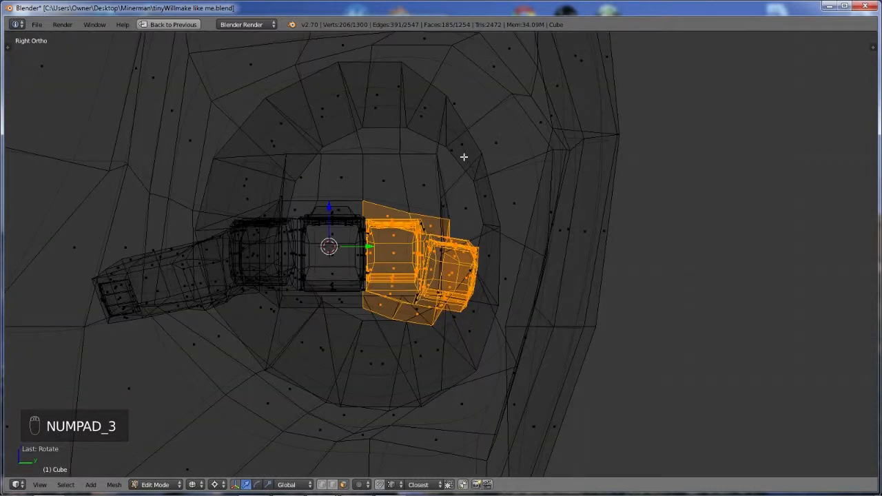
key(r)
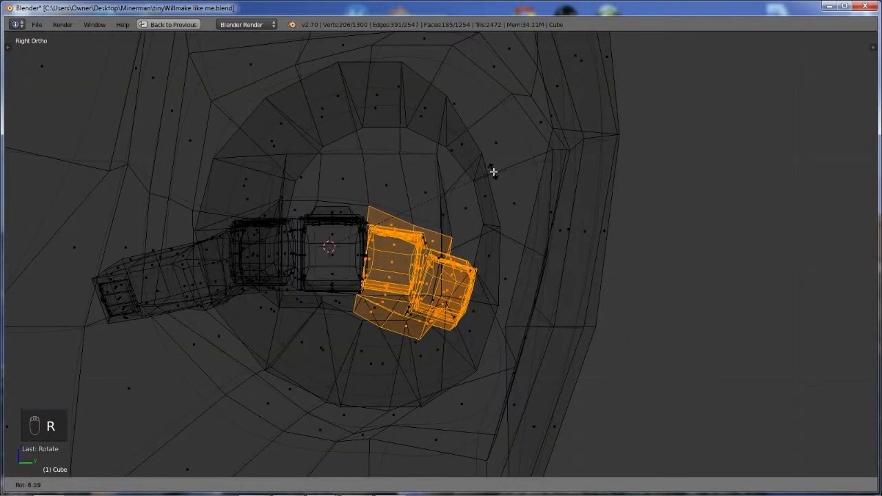
click(494, 166)
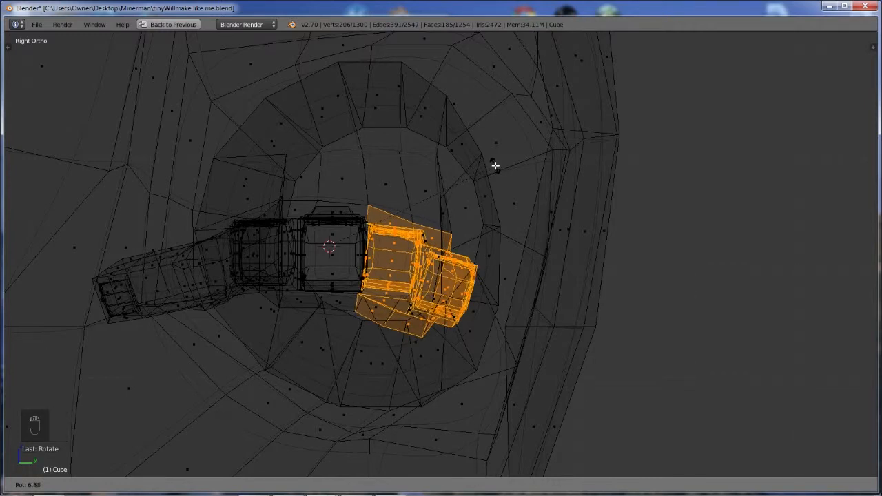
key(z)
scroll(421, 232, down, 1)
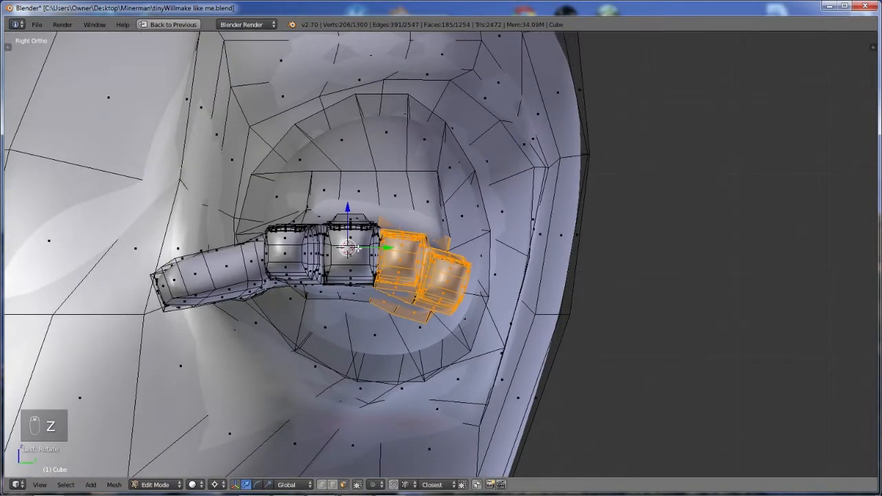
Place the 3D cursor on the thumb's upper edge, just beside the index finger.
shift+middle_drag(437, 259, 497, 259)
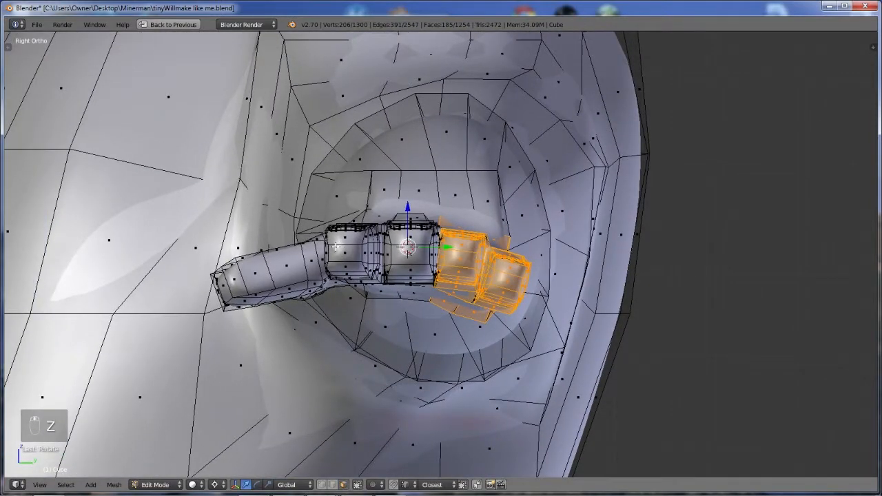
click(301, 246)
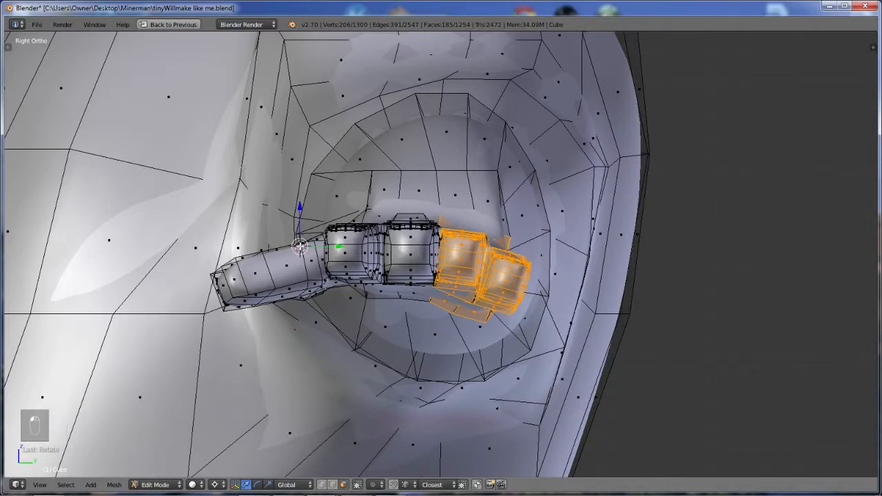
middle_drag(378, 247, 436, 257)
In the wireframe top view, box-select the middle finger and the palm faces behind it, adding them to the selection.
key(KP_7)
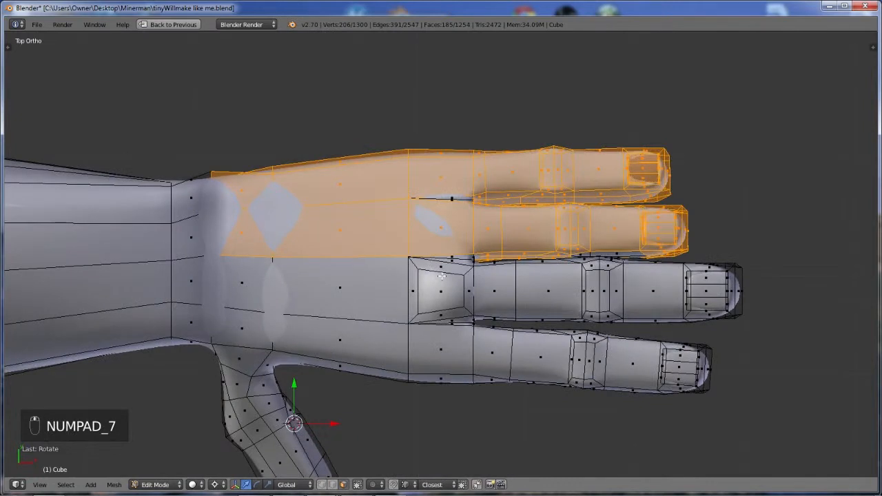
key(b)
drag(291, 266, 589, 321)
key(b)
key(b)
drag(545, 258, 754, 315)
key(b)
drag(410, 153, 433, 298)
key(b)
key(b)
drag(474, 317, 626, 321)
key(b)
key(b)
key(b)
drag(619, 305, 685, 321)
key(b)
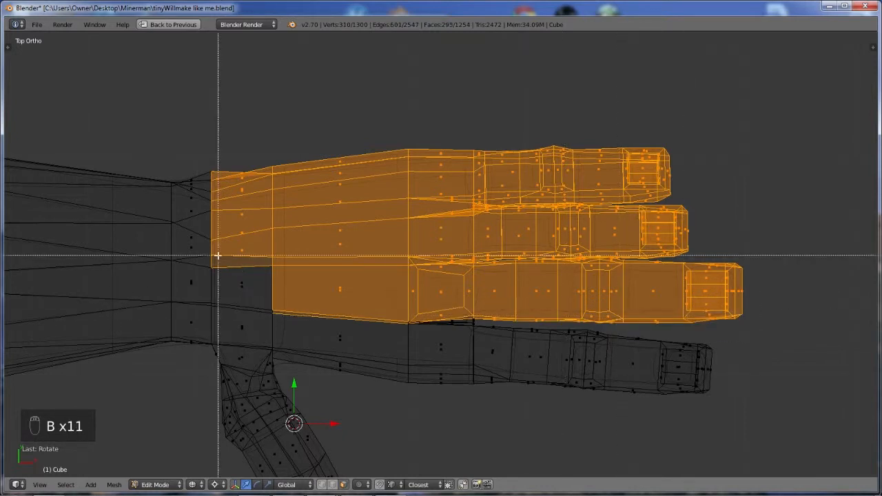
drag(218, 256, 263, 286)
key(b)
Rotate the three selected fingers and their palm faces about 3° and another 1.5° around the 3D cursor in the right view.
key(KP_3)
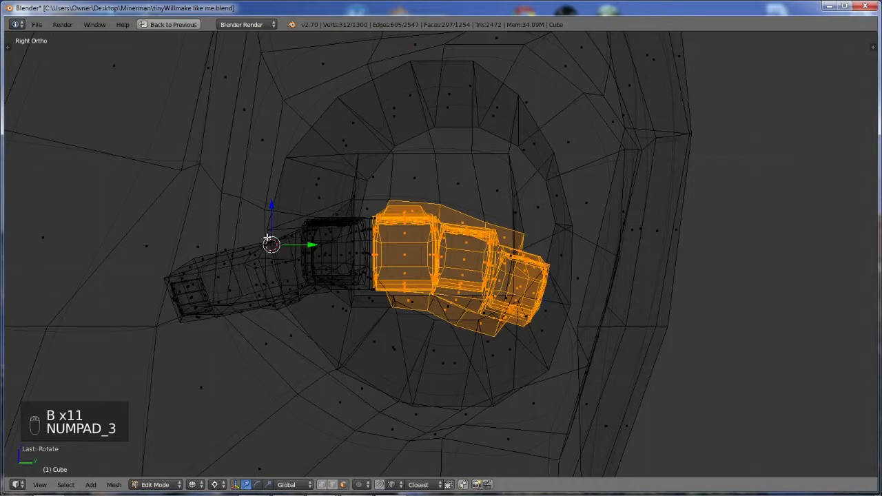
key(r)
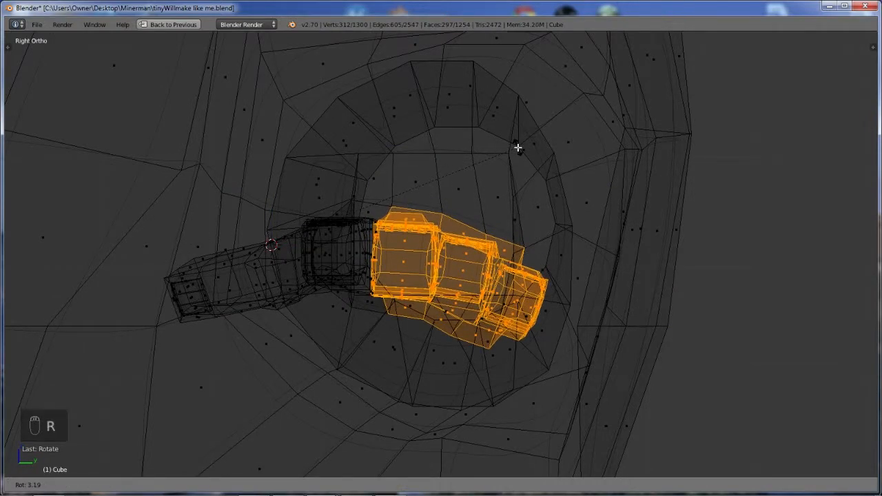
click(518, 148)
key(z)
scroll(488, 185, down, 1)
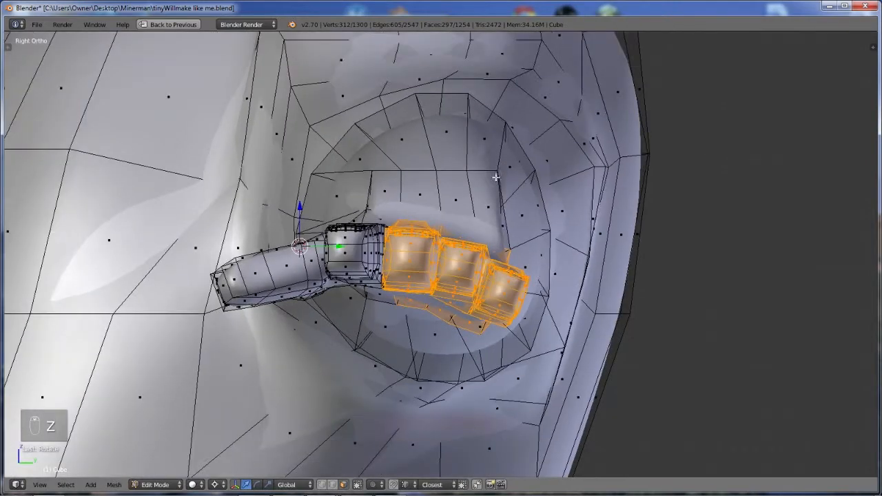
key(z)
key(z)
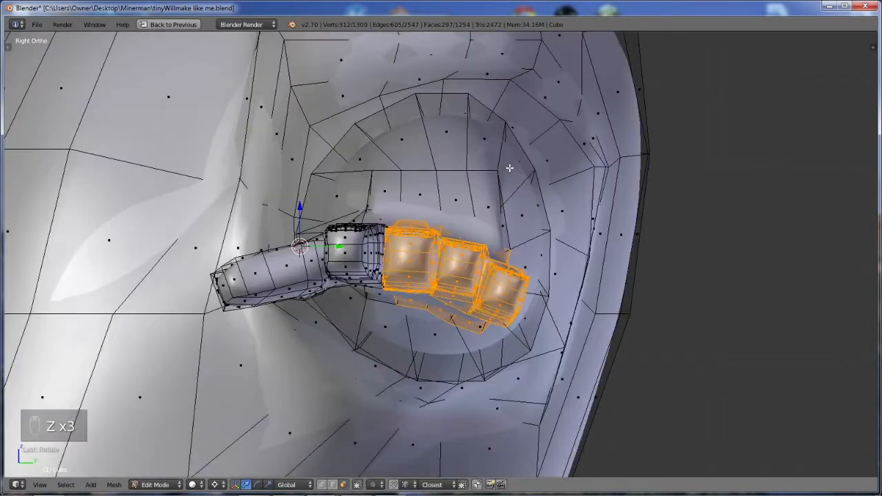
key(r)
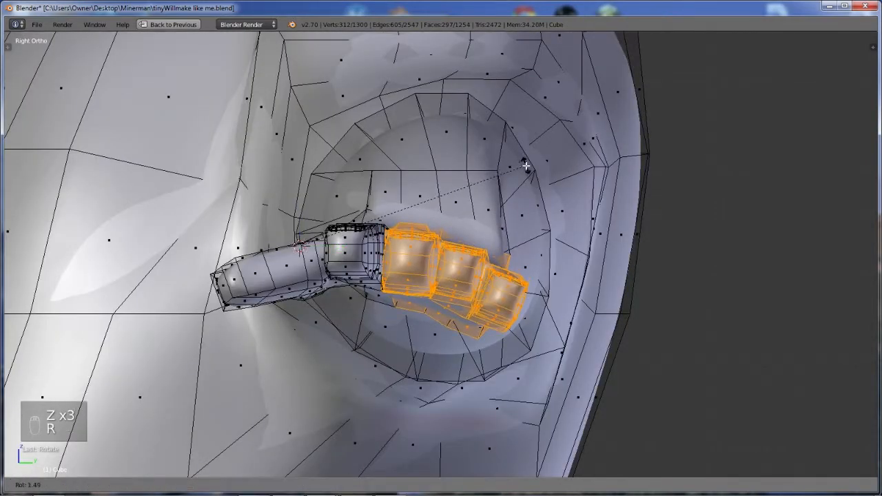
click(526, 166)
Set the pivot point to the bounding box center, rotate the three fingers about 7.5°, and lower them slightly along Z.
key(comma)
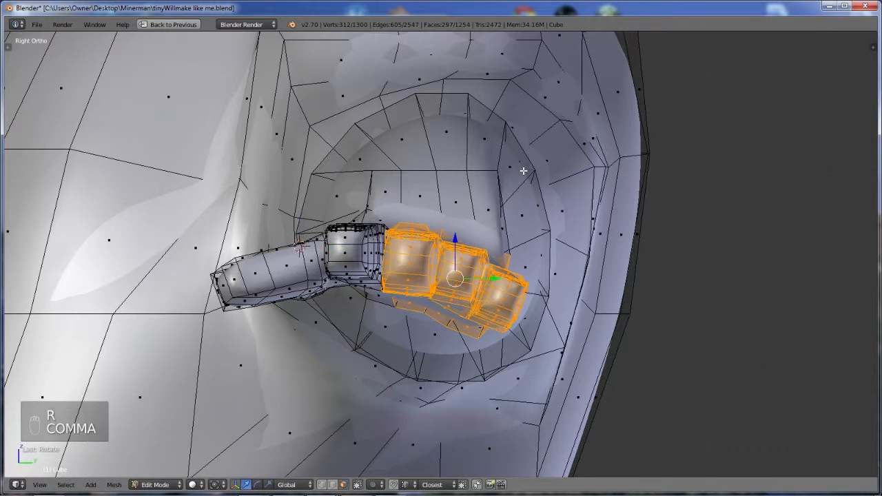
key(r)
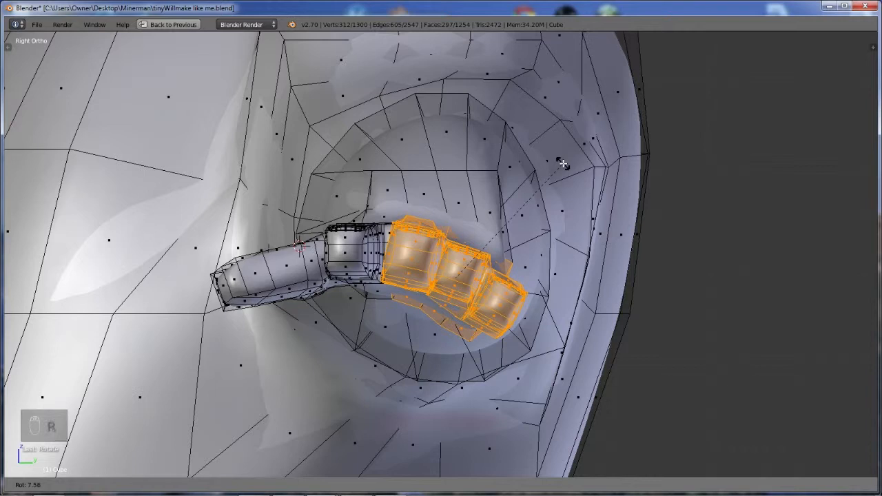
click(562, 165)
drag(454, 236, 455, 241)
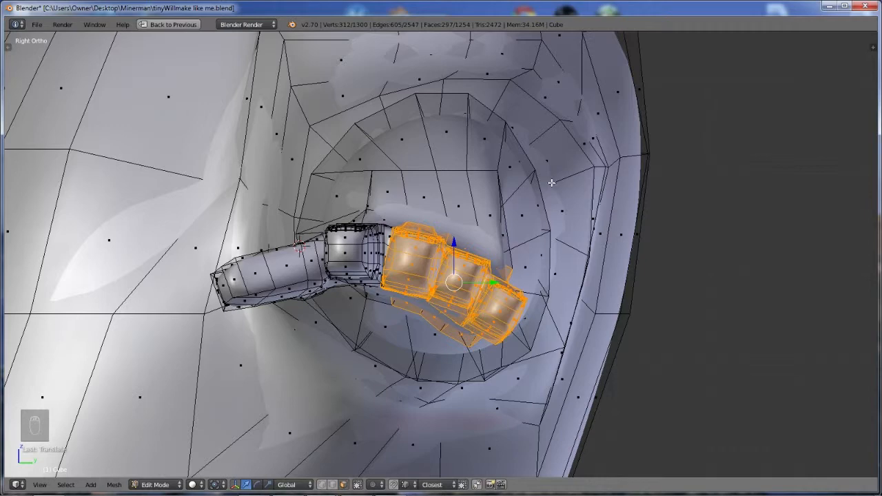
middle_drag(574, 215, 496, 264)
scroll(521, 256, down, 2)
key(Tab)
key(Tab)
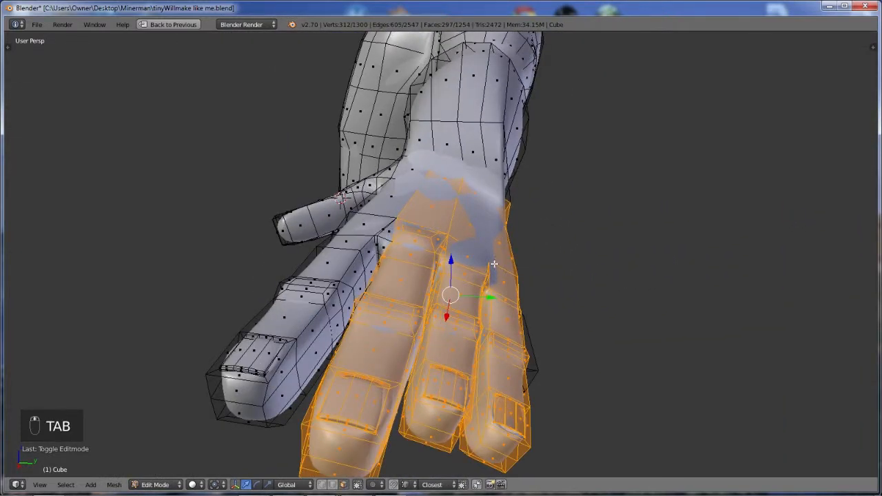
Clear the selection of the three fingers and palm faces, and return to solid shading in the right view.
key(KP_7)
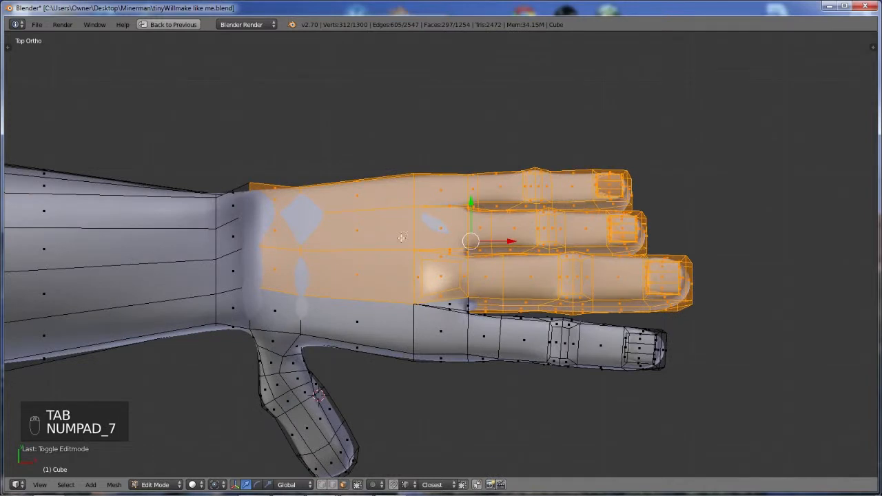
key(z)
key(b)
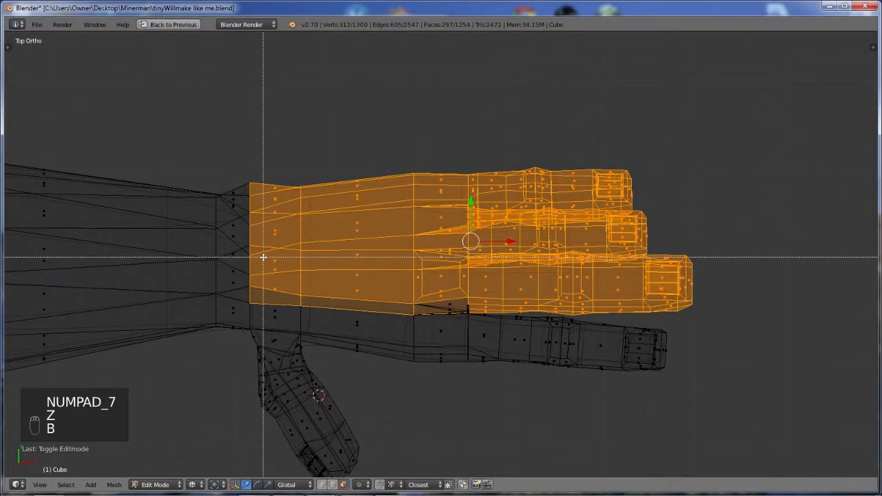
middle_drag(253, 264, 419, 311)
key(a)
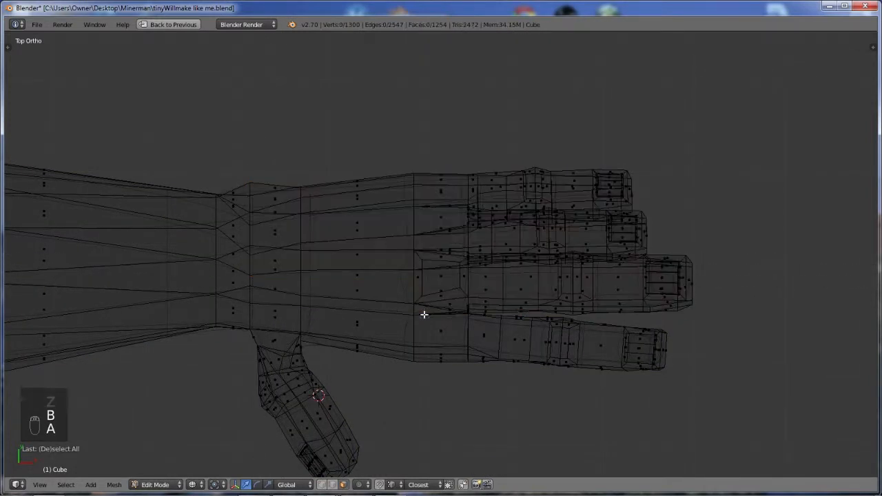
scroll(375, 200, up, 1)
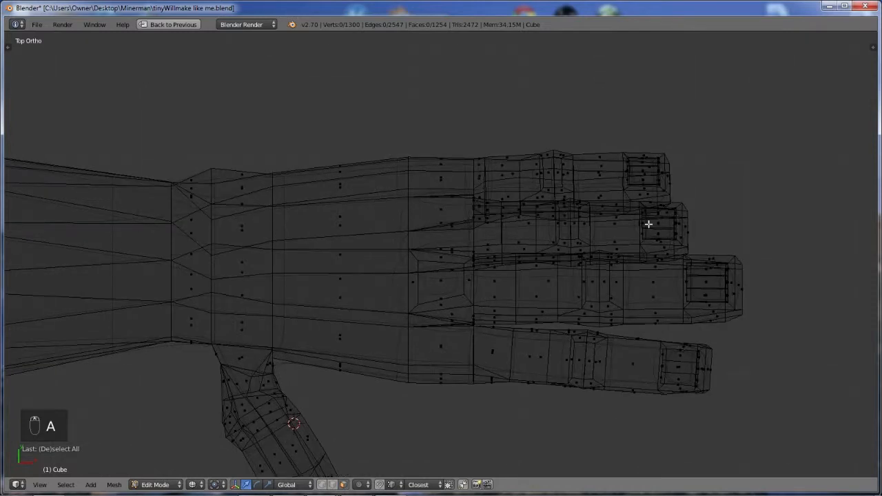
key(KP_3)
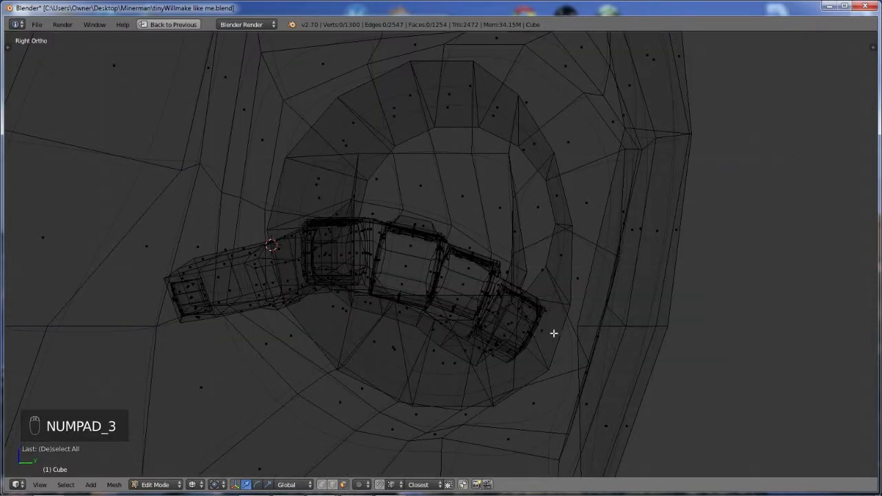
key(z)
Select the face loops around the little finger from its base toward the tip.
mouse_move(573, 341)
shift+middle_down()
mouse_move(519, 351)
mouse_move(441, 324)
mouse_move(425, 299)
mouse_move(478, 294)
mouse_move(482, 310)
mouse_move(465, 310)
shift+middle_up()
scroll(459, 348, up, 2)
scroll(478, 294, down, 4)
alt+shift+right_click(462, 293)
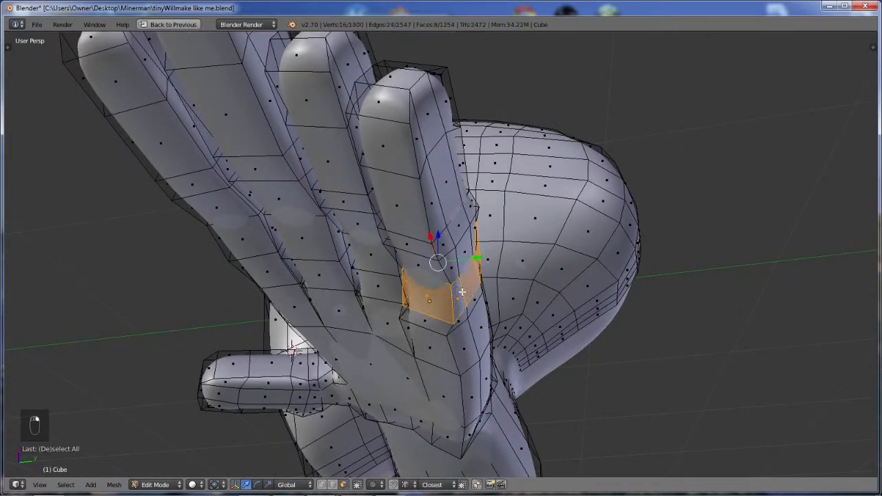
alt+shift+right_click(459, 265)
alt+shift+right_click(449, 239)
alt+shift+right_click(443, 212)
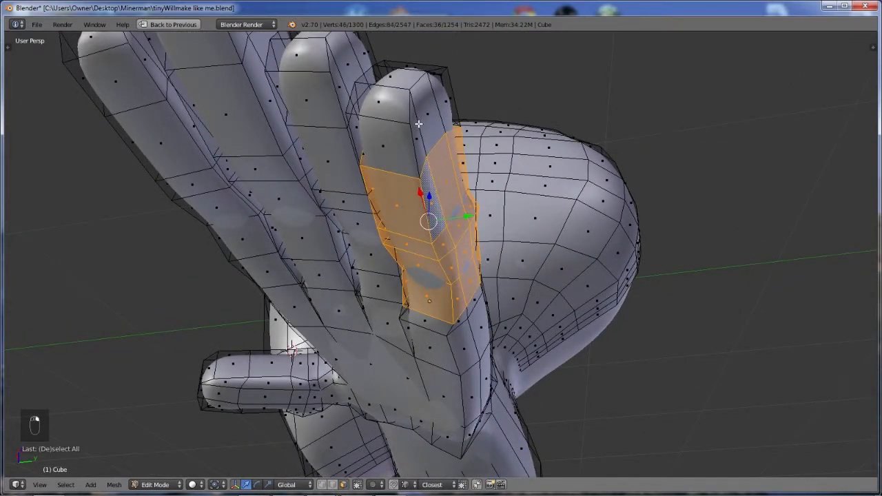
alt+shift+right_click(419, 123)
Add the linked fingernail faces and three more missed faces of the little finger to the selection.
middle_drag(418, 123, 414, 302)
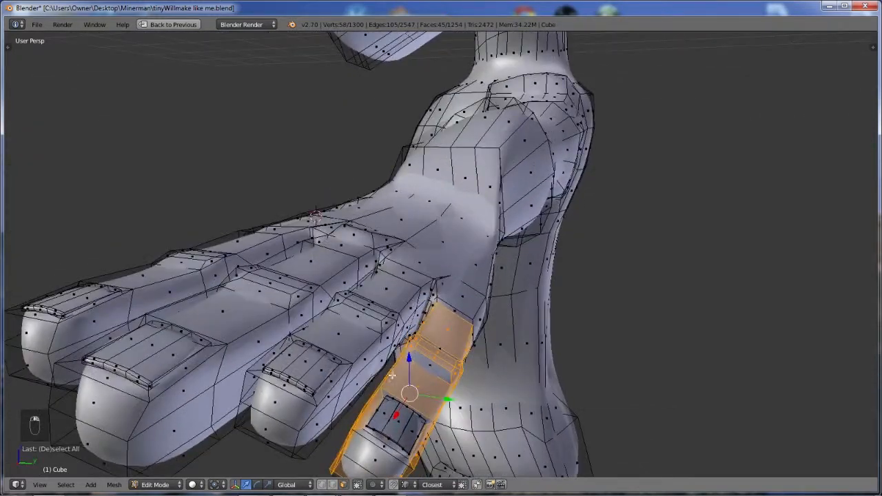
key(l)
scroll(396, 420, down, 3)
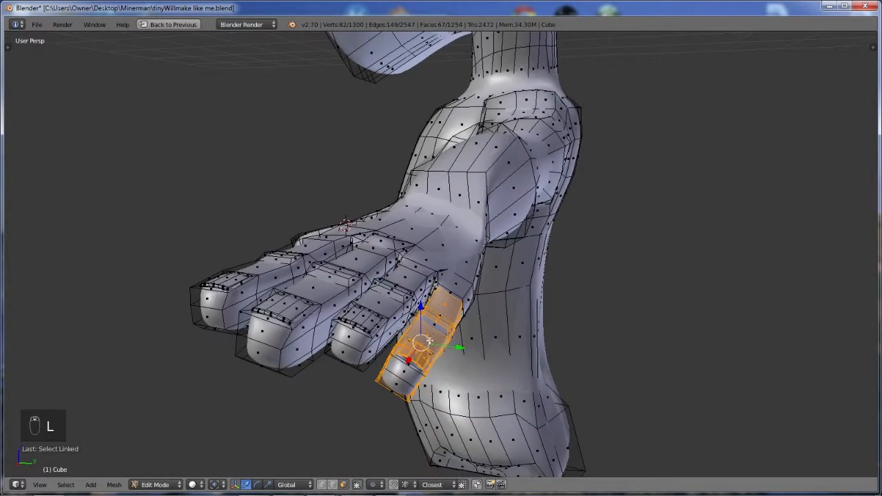
key(KP_7)
middle_drag(488, 232, 486, 317)
shift+right_click(508, 273)
shift+right_click(493, 328)
shift+right_click(542, 249)
middle_drag(541, 249, 485, 331)
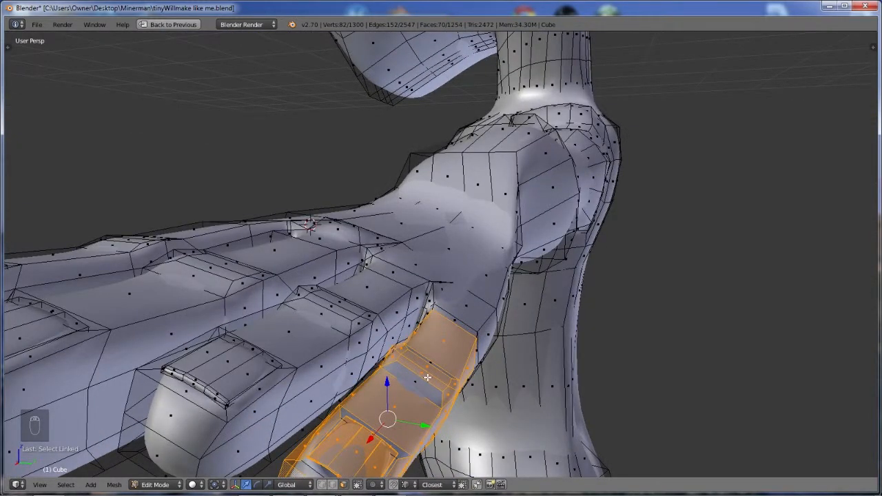
Complete the little-finger selection by box-selecting the missed faces along its middle and adding the linked fingertip faces.
key(KP_7)
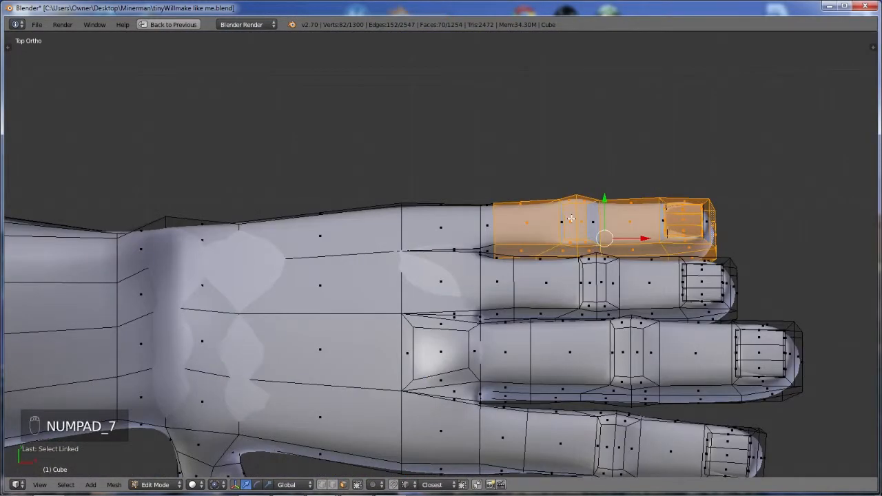
key(z)
key(b)
drag(573, 215, 724, 239)
key(b)
key(z)
mouse_move(497, 234)
middle_down()
mouse_move(518, 214)
mouse_move(421, 259)
mouse_move(456, 249)
middle_up()
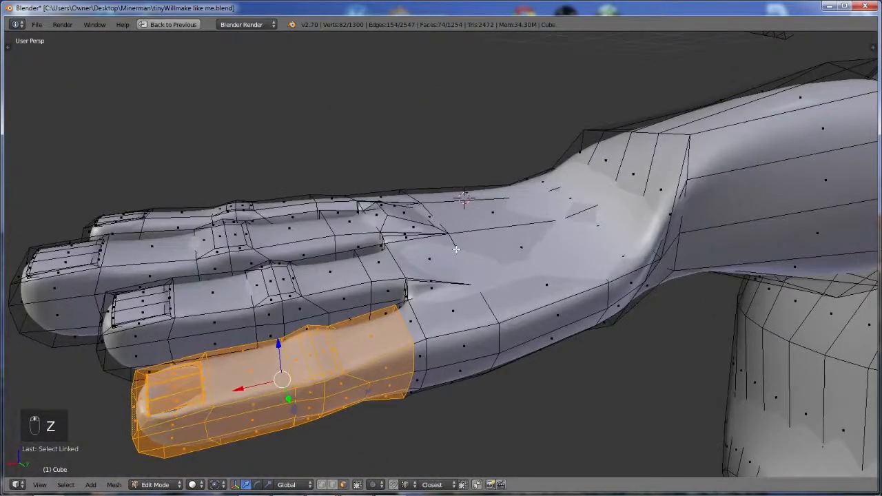
key(l)
middle_drag(438, 381, 494, 271)
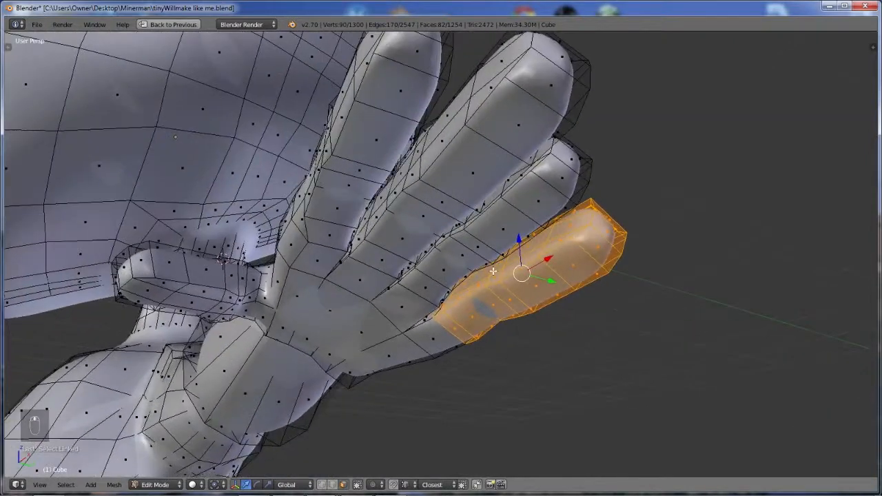
Rotate the selected little finger slightly in the right view to follow the palm's curve, and undo the small downward move.
key(KP_3)
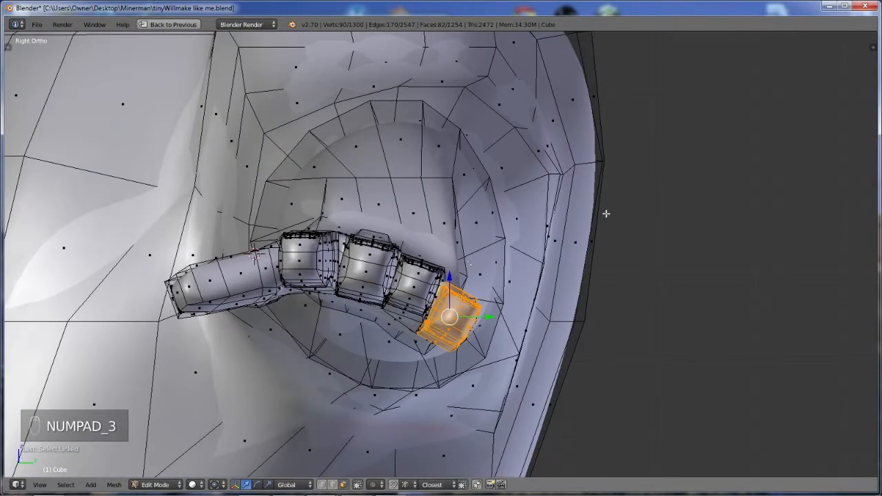
key(r)
click(612, 235)
drag(452, 274, 453, 278)
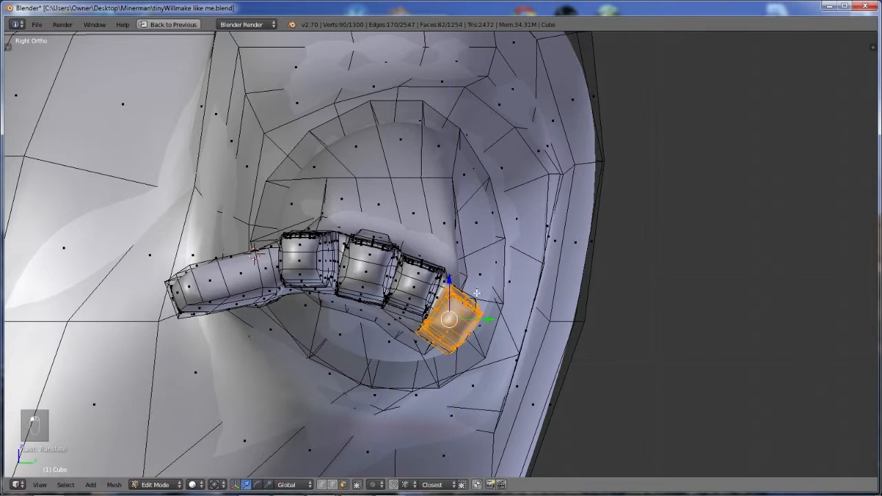
key(ctrl+z)
With proportional editing enabled, lower and further rotate the little finger, nudge it toward the ring finger, and deselect it.
key(o)
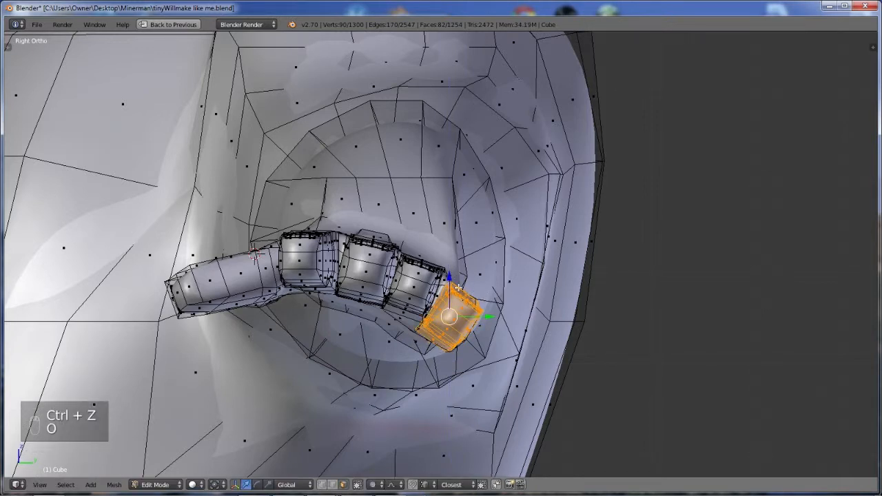
drag(450, 277, 450, 280)
key(r)
click(499, 311)
drag(493, 317, 491, 318)
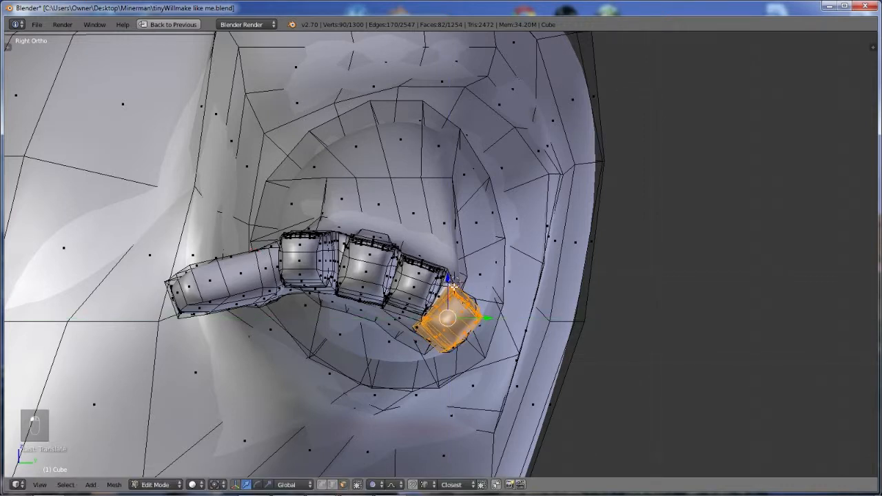
drag(450, 281, 451, 282)
scroll(452, 284, down, 2)
key(a)
Select the face loop at the hand's wrist end and raise it about 0.03 along Z with proportional editing.
key(Tab)
middle_drag(531, 286, 357, 346)
key(Tab)
middle_drag(490, 297, 477, 303)
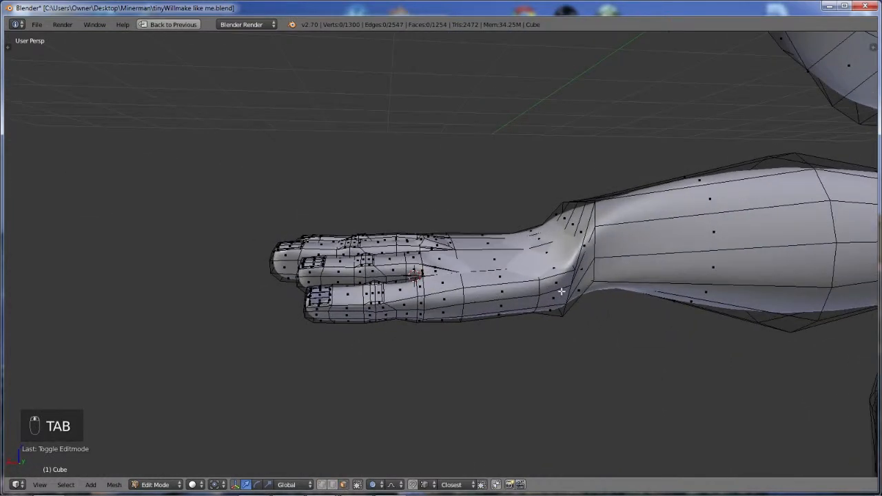
alt+right_click(555, 278)
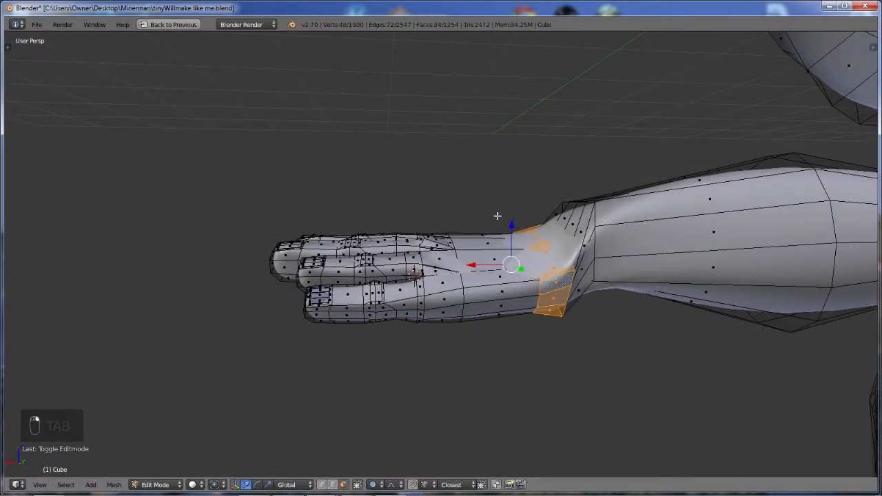
key(g)
key(z)
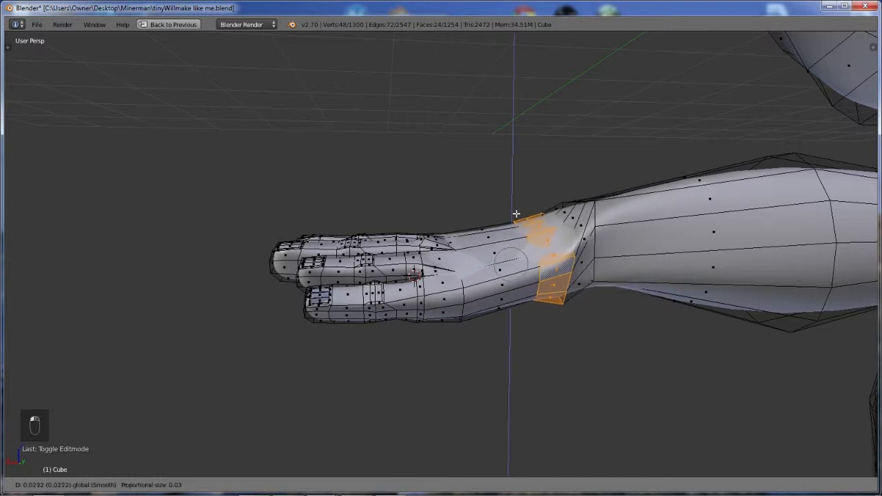
click(516, 212)
middle_drag(516, 212, 571, 306)
key(Tab)
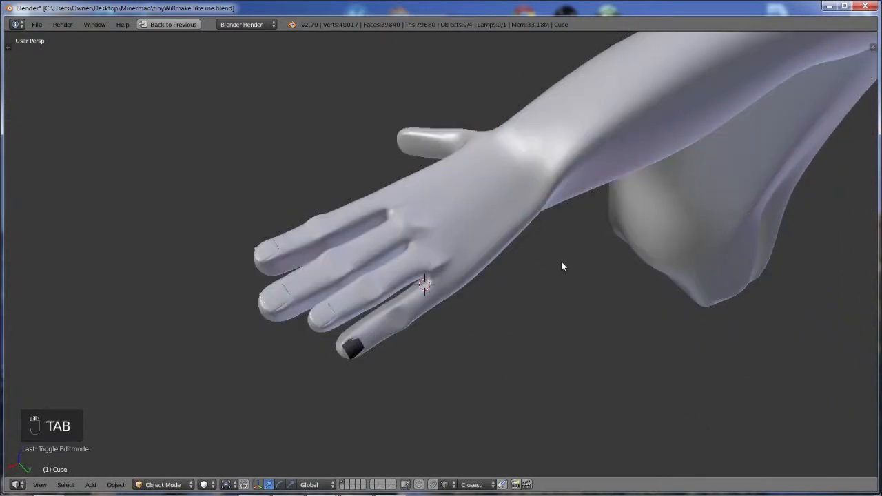
key(Tab)
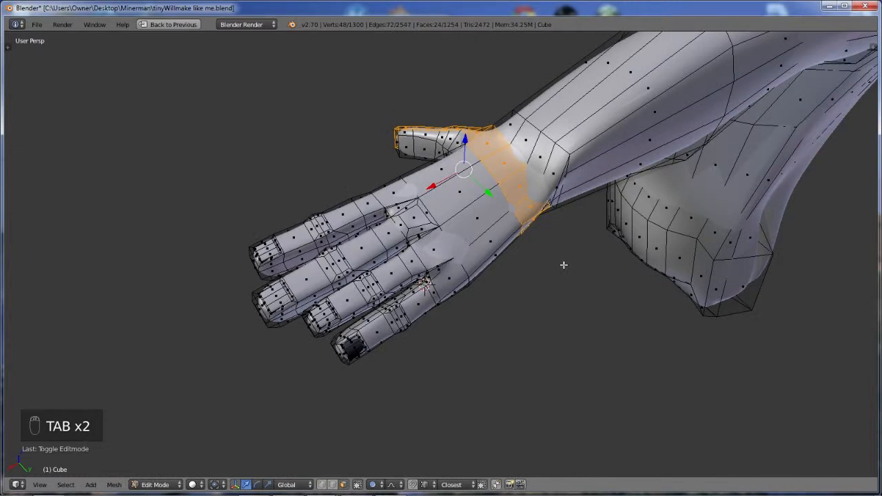
Switch to vertex selection, raise the wrist's edge loop slightly along Z, and turn proportional editing off.
key(ctrl+Tab)
click(535, 243)
middle_drag(534, 174, 548, 171)
key(g)
key(z)
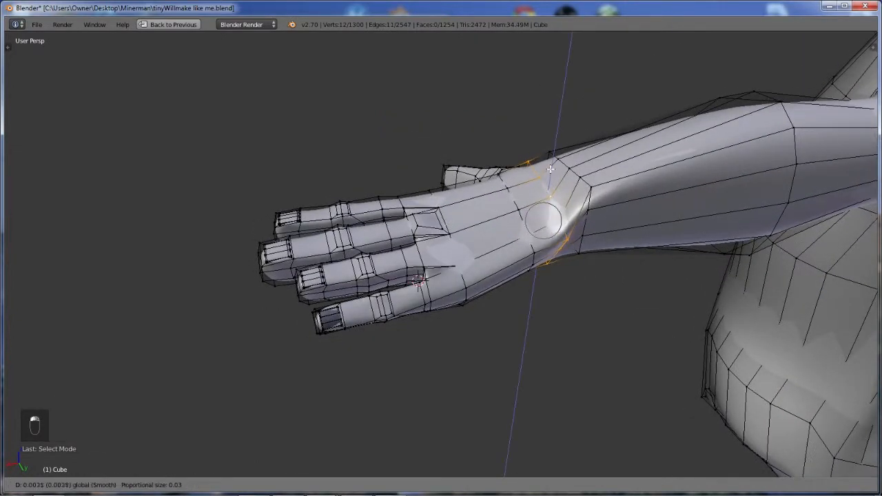
click(551, 169)
key(o)
key(a)
Raise two individual vertices at the wrist along Z, using wireframe shading to reach them.
key(Tab)
mouse_move(594, 279)
middle_down()
mouse_move(648, 310)
mouse_move(580, 279)
middle_up()
key(Tab)
right_click(573, 247)
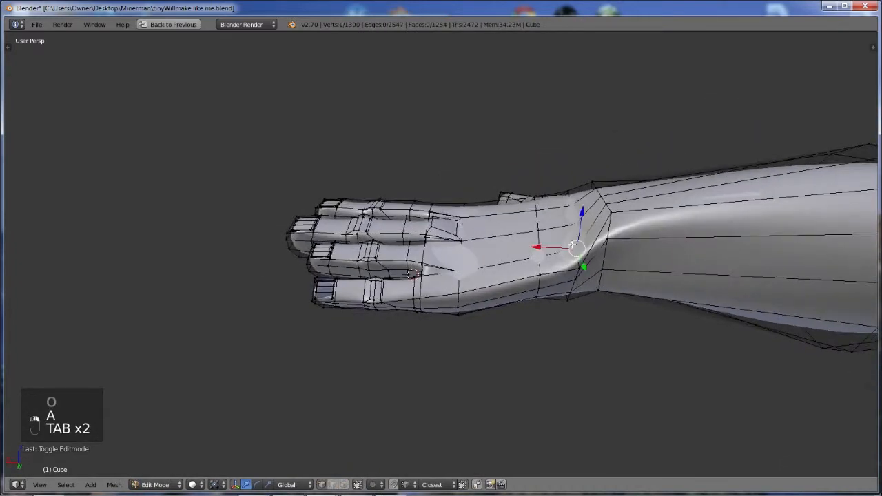
key(KP_Decimal)
middle_drag(396, 256, 492, 300)
key(z)
drag(440, 229, 441, 208)
right_click(393, 207)
mouse_move(393, 184)
mouse_down()
mouse_move(396, 157)
mouse_move(394, 174)
mouse_up()
In solid shading, reposition the vertex on the little-finger side of the wrist and raise the neighbouring vertex slightly along Z.
key(z)
right_click(486, 297)
drag(484, 275, 484, 254)
drag(516, 295, 463, 288)
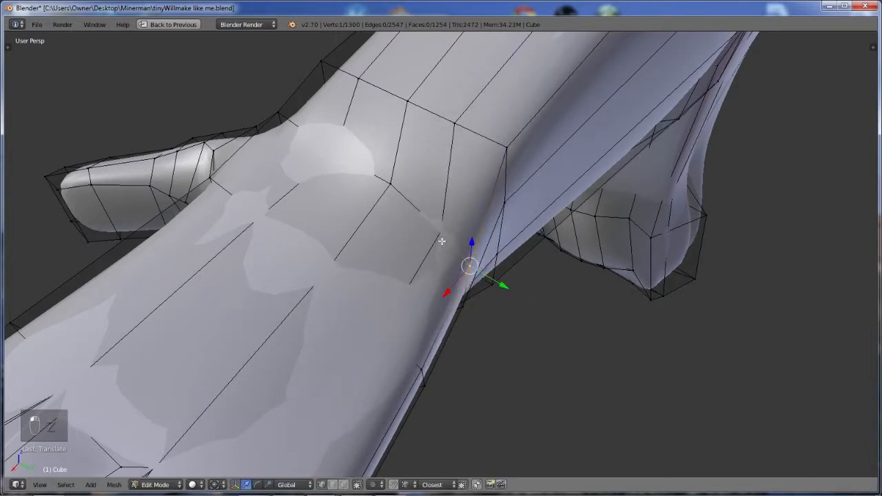
right_click(441, 238)
drag(442, 213, 441, 205)
Lower a vertex on the little-finger side of the wrist along Z to smooth the crease.
key(Tab)
middle_drag(442, 204, 466, 252)
key(Tab)
right_click(473, 224)
right_click(476, 270)
drag(473, 237, 474, 256)
Move the side vertex where the wrist meets the forearm outward along Y, and return to Object Mode in the front view.
middle_drag(474, 256, 542, 300)
right_click(477, 234)
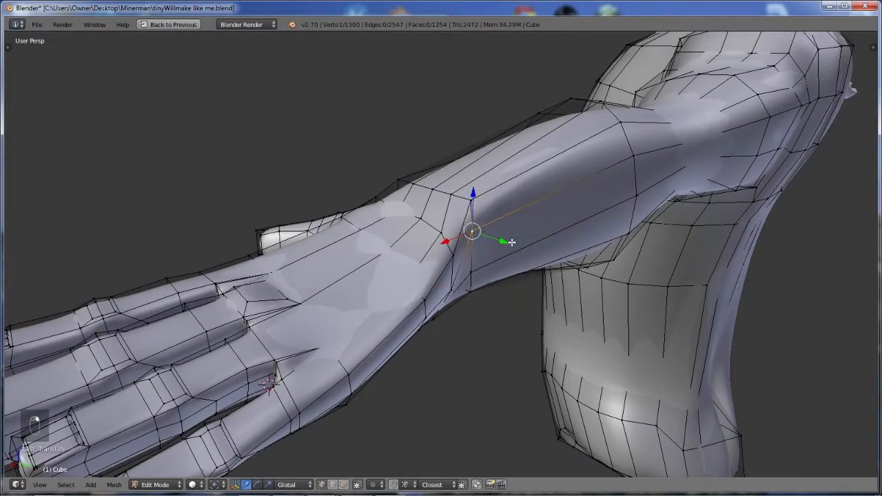
key(g)
key(y)
click(550, 258)
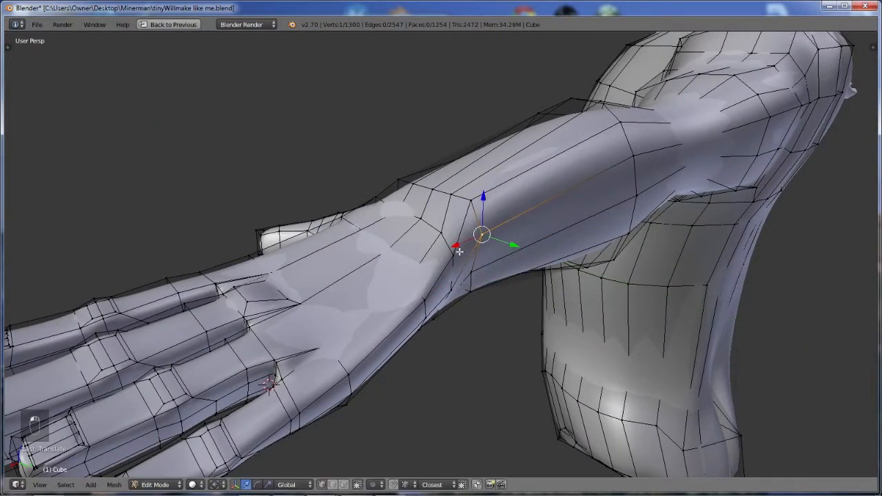
key(Tab)
scroll(472, 248, down, 3)
middle_drag(471, 248, 461, 328)
key(Tab)
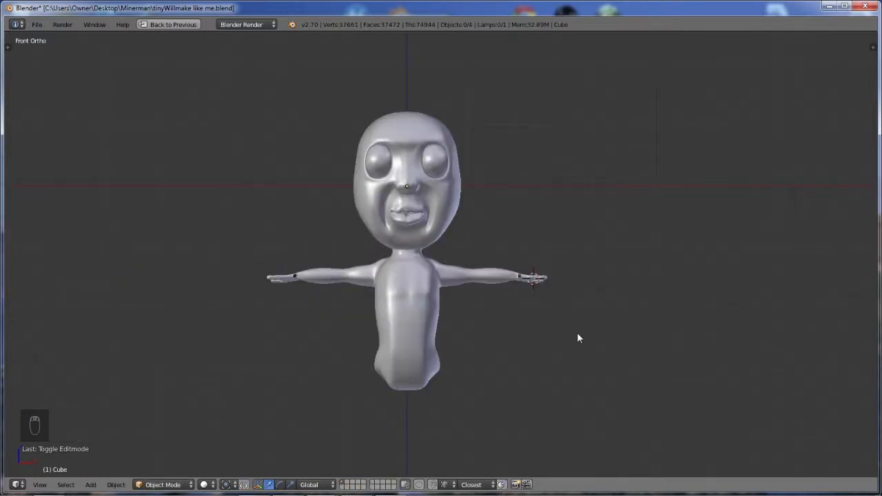
scroll(537, 338, up, 2)
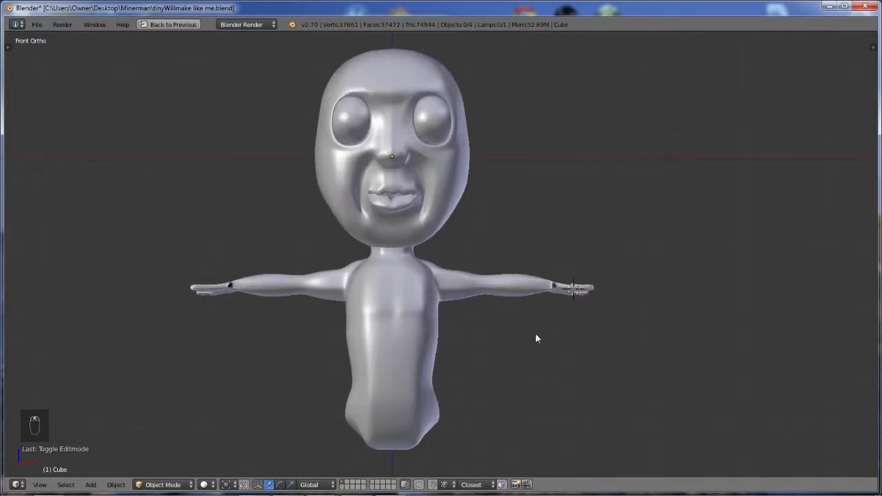